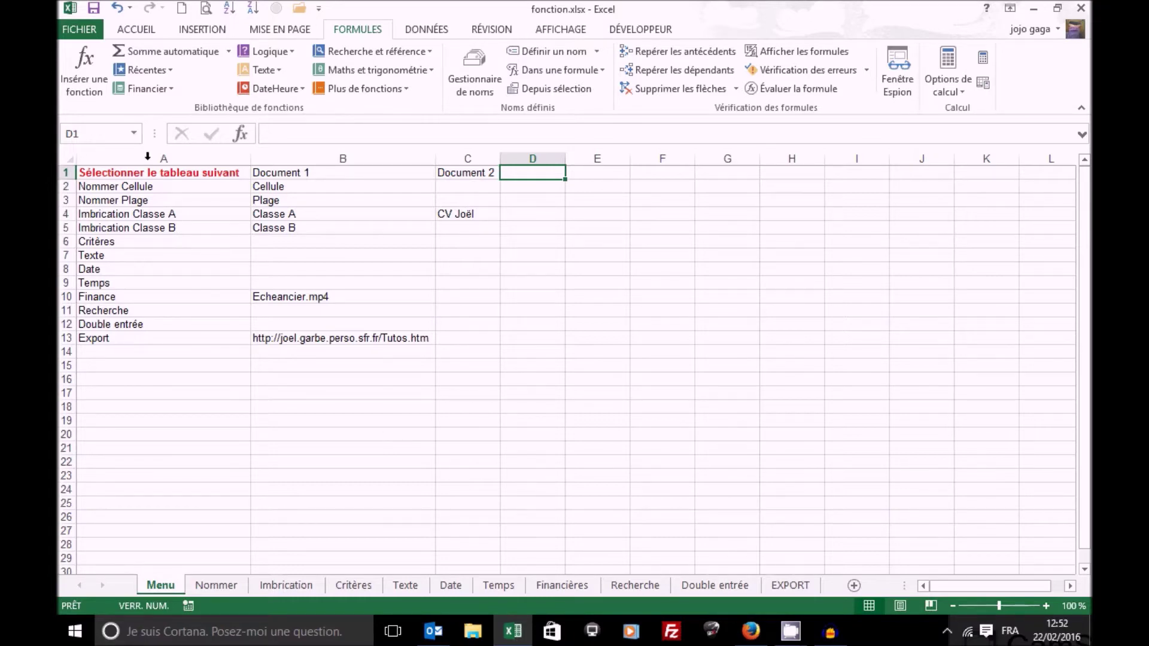
Step: Go to the named range NomCellule to view the table it covers, and return to the Menu sheet
{"action": "left_click", "coordinate": [134, 132]}
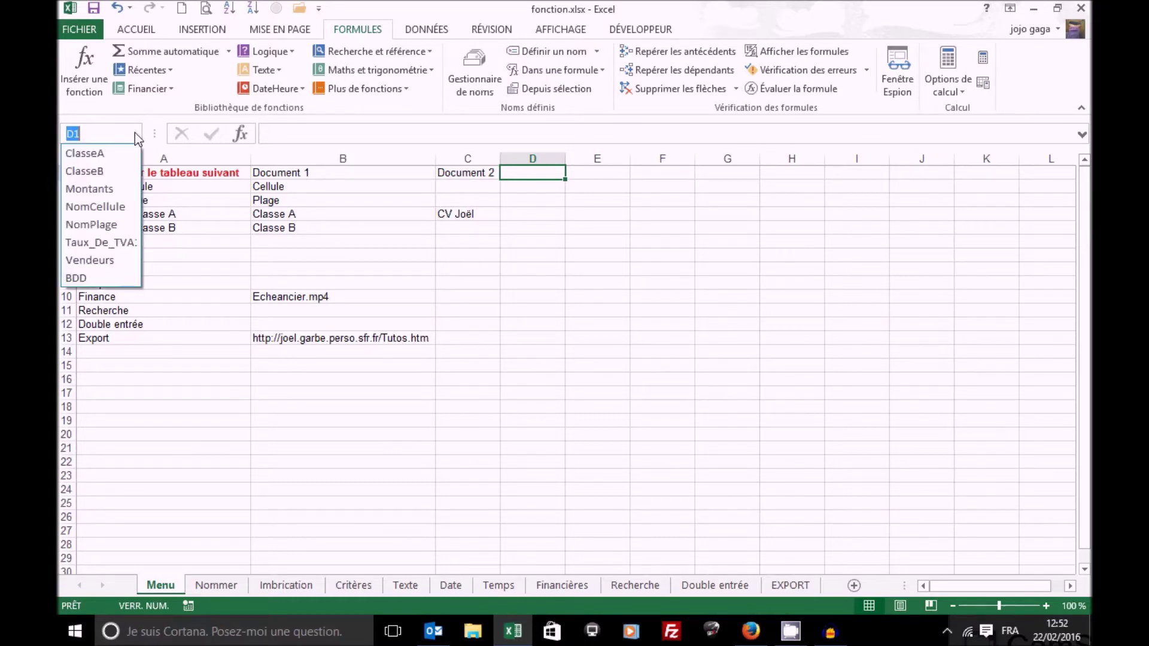
{"action": "left_click", "coordinate": [112, 207]}
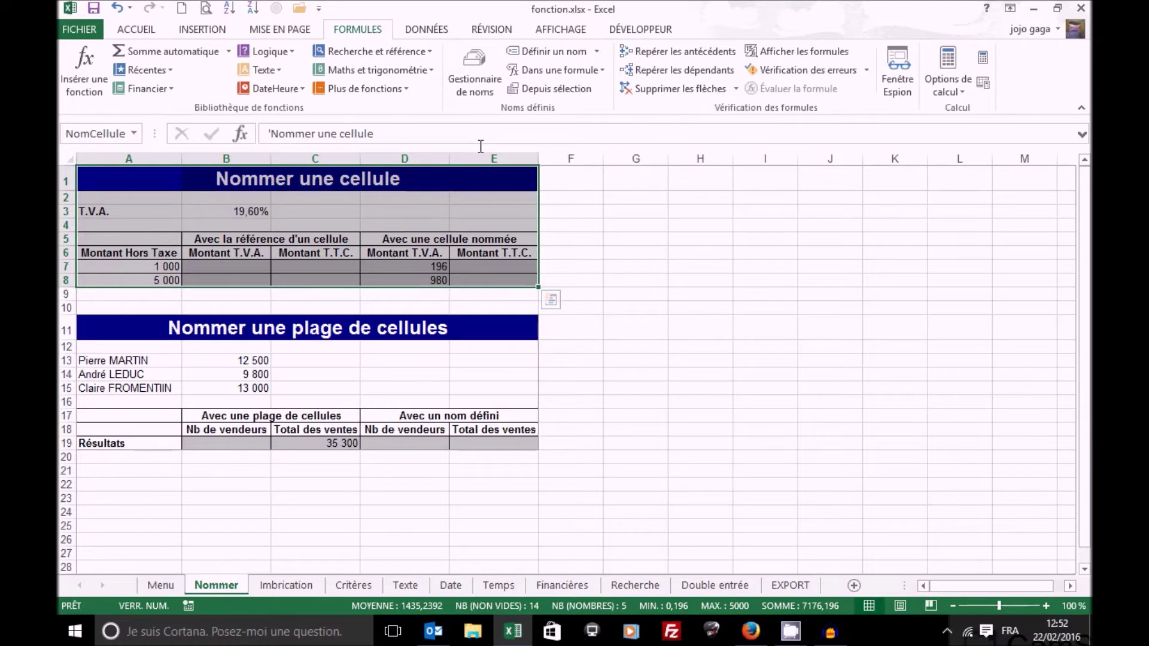
{"action": "left_click", "coordinate": [160, 586]}
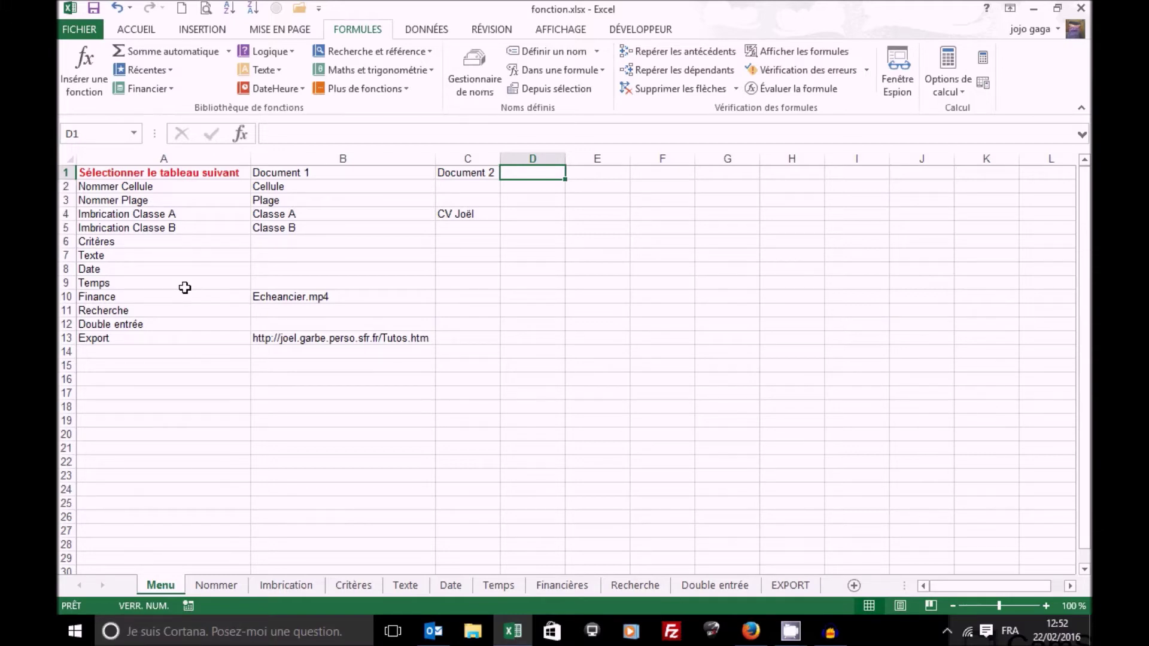
Step: Insert a hyperlink on the Nommer Cellule entry (A2) that leads to the defined name NomCellule in this document
{"action": "left_click", "coordinate": [181, 190]}
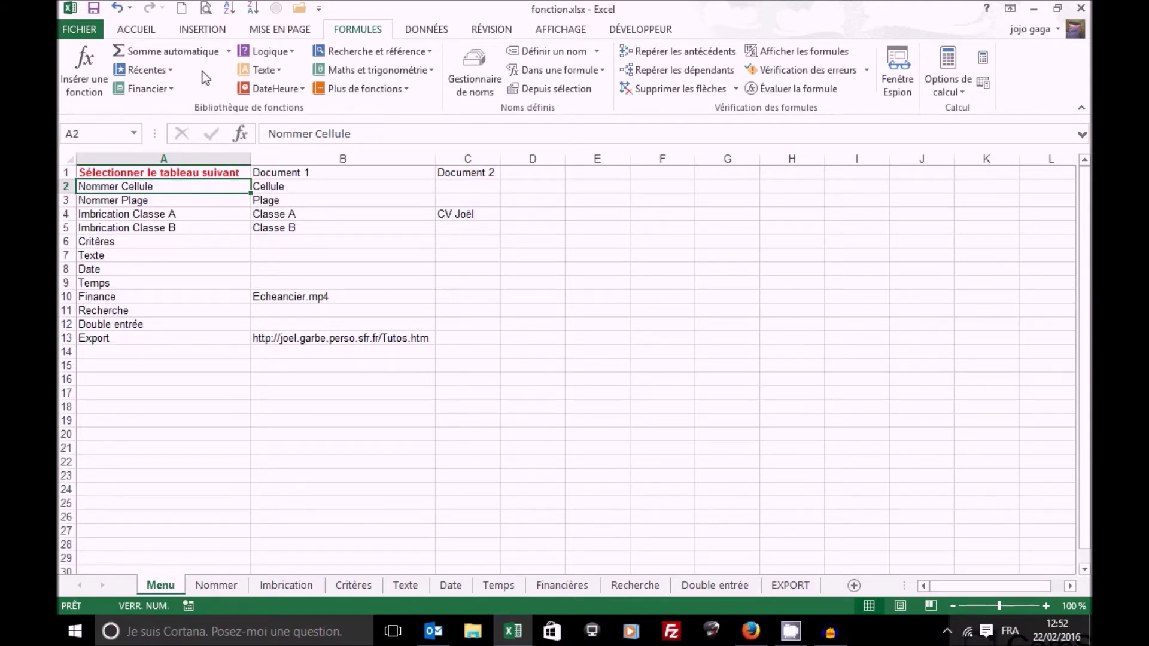
{"action": "left_click", "coordinate": [202, 30]}
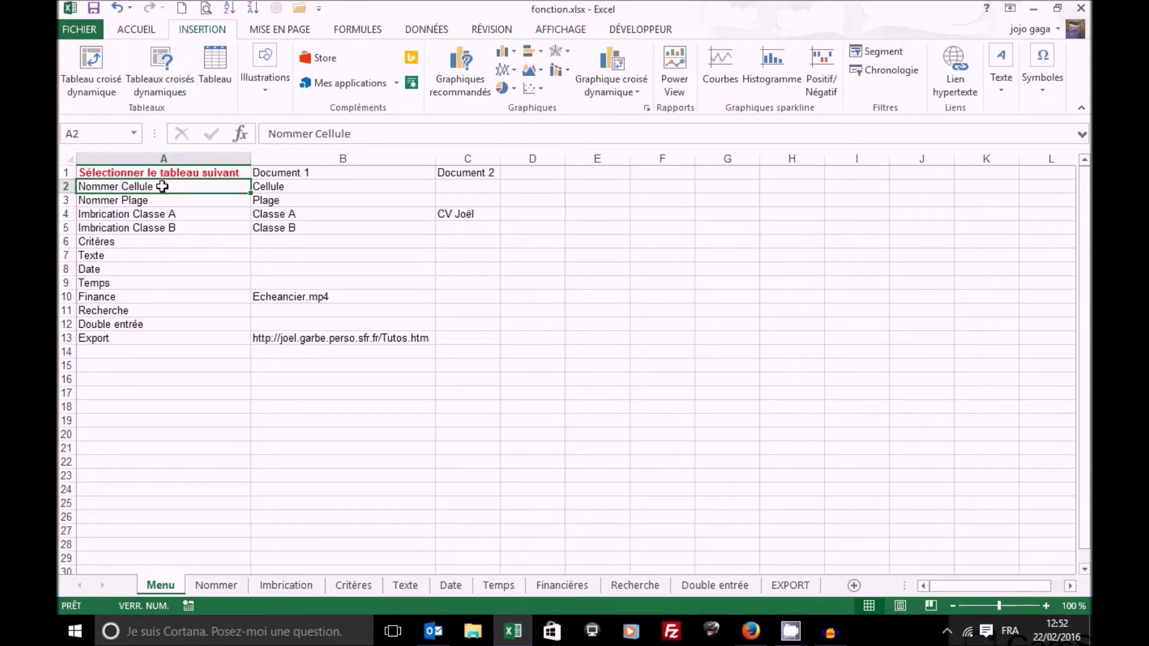
{"action": "left_click", "coordinate": [964, 79]}
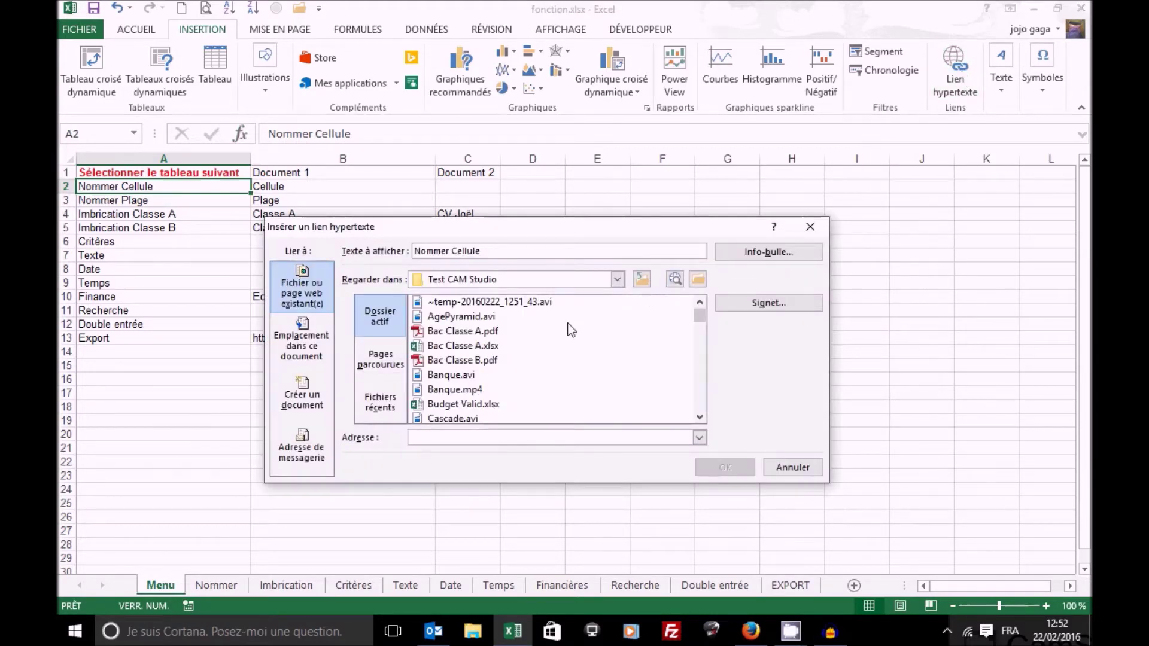
{"action": "left_click", "coordinate": [305, 350]}
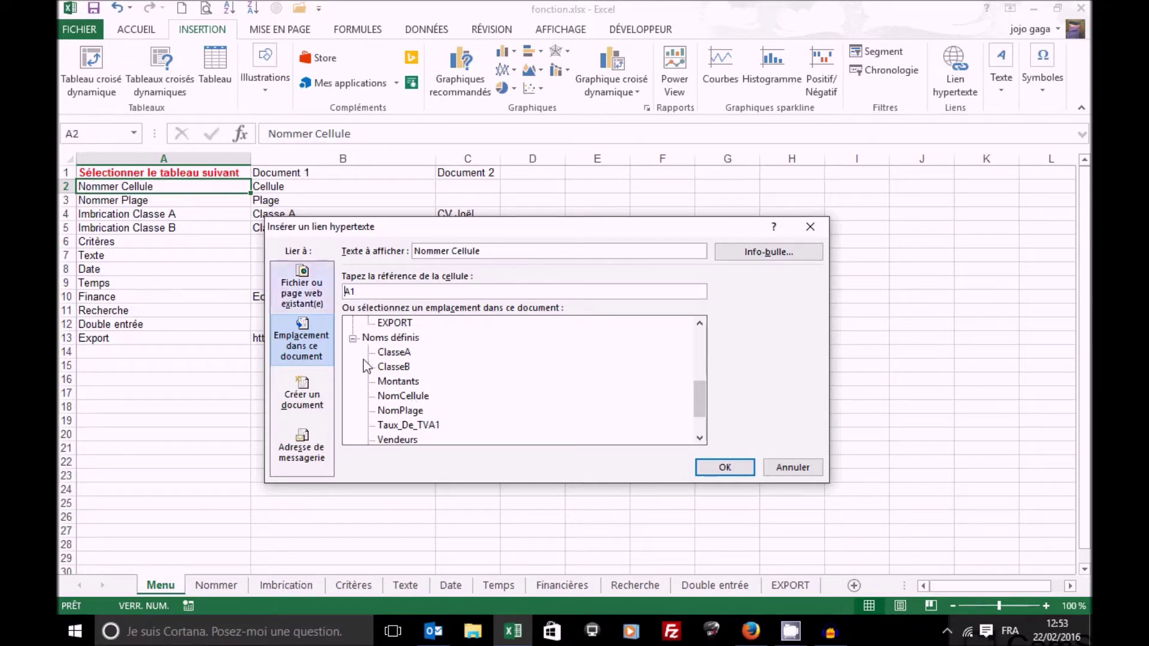
{"action": "left_click", "coordinate": [411, 397]}
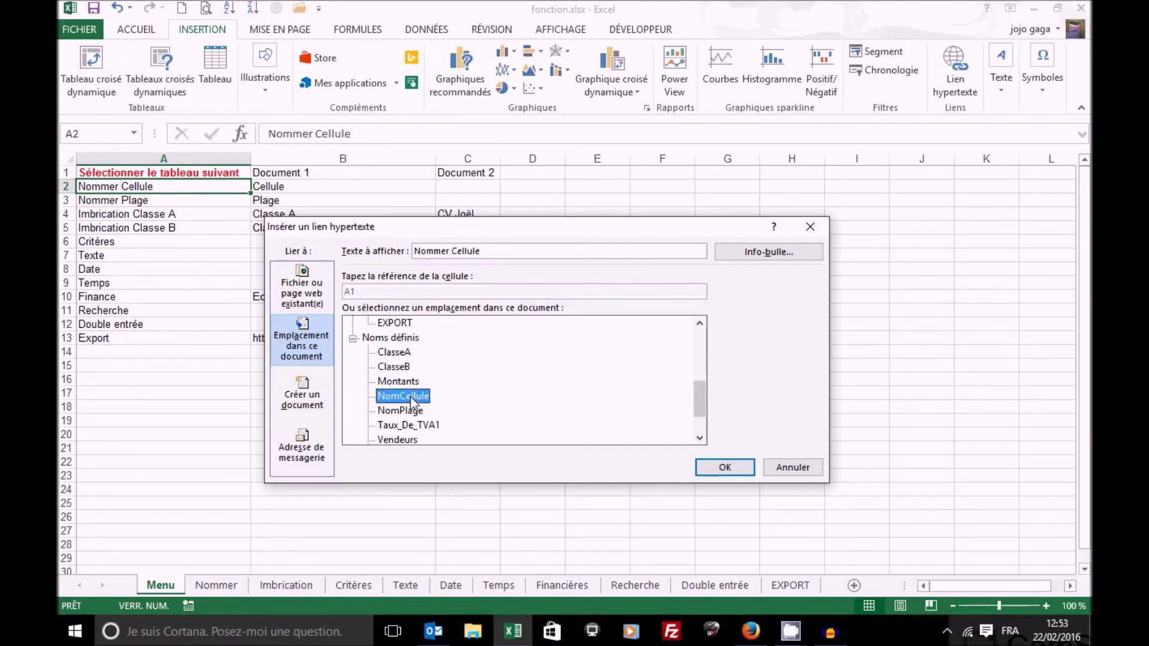
{"action": "left_click", "coordinate": [745, 468]}
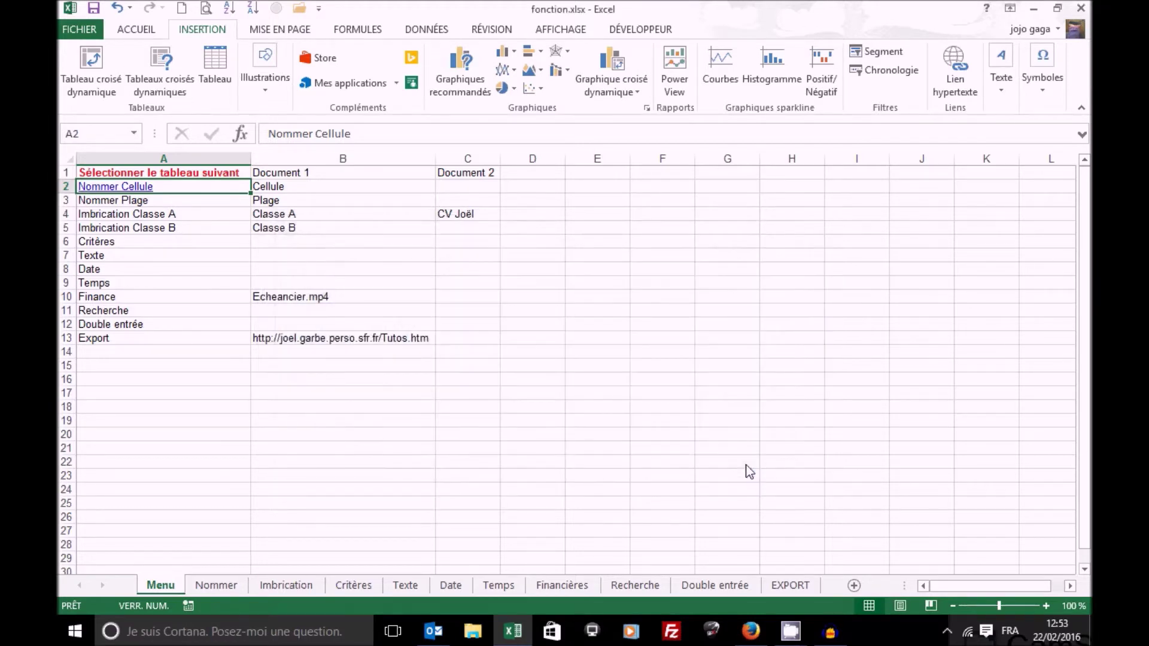
Step: Insert a hyperlink on the Nommer Plage entry (A3) that leads to the defined name NomPlage
{"action": "left_click", "coordinate": [199, 202]}
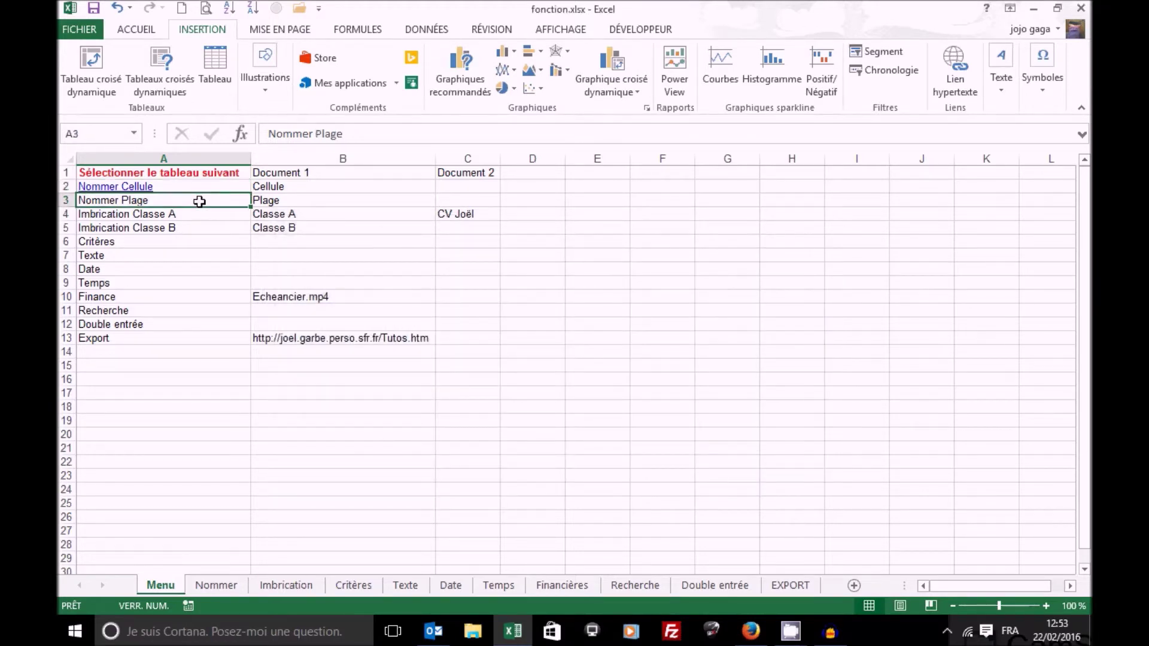
{"action": "left_click", "coordinate": [958, 74]}
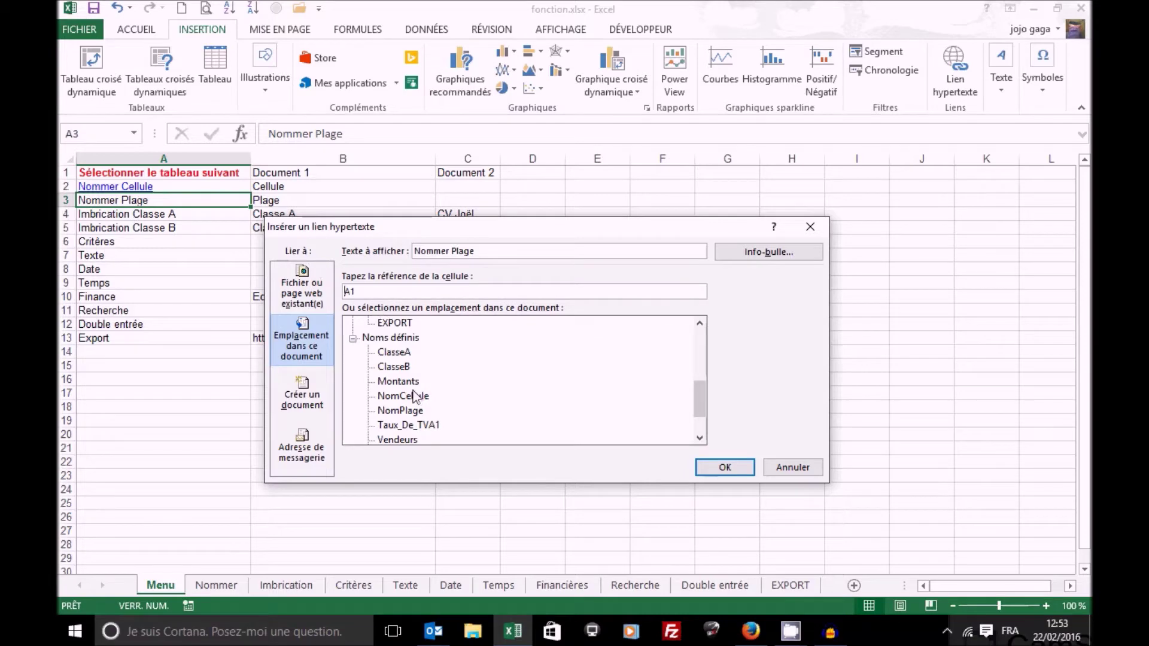
{"action": "left_click", "coordinate": [405, 410]}
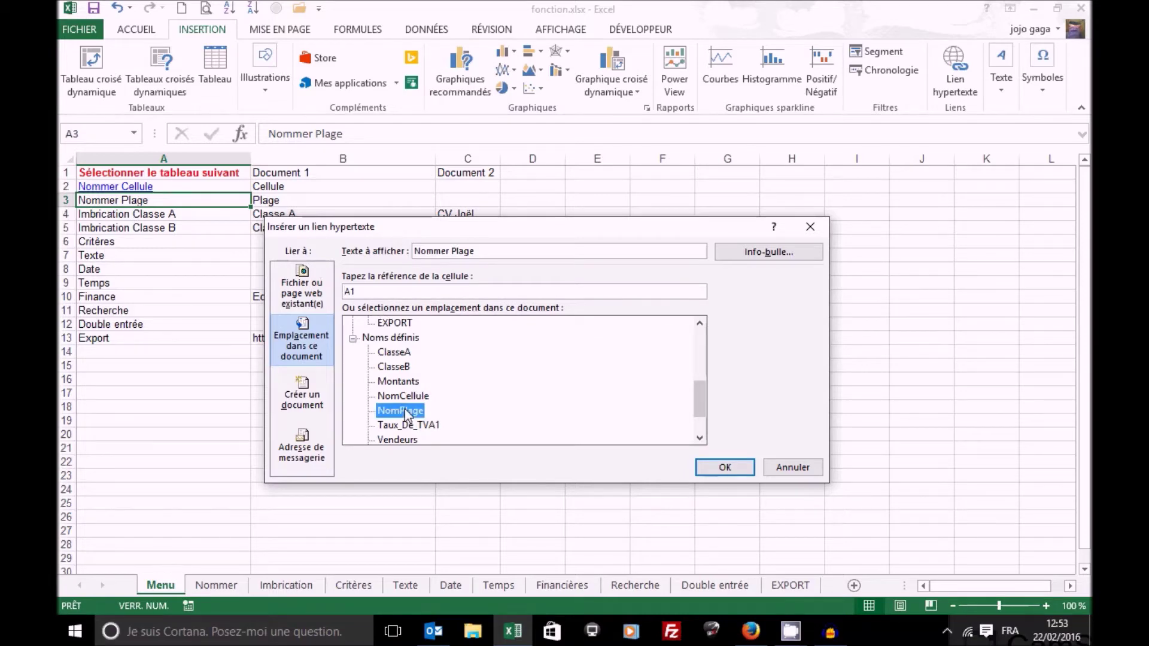
{"action": "left_click", "coordinate": [725, 467]}
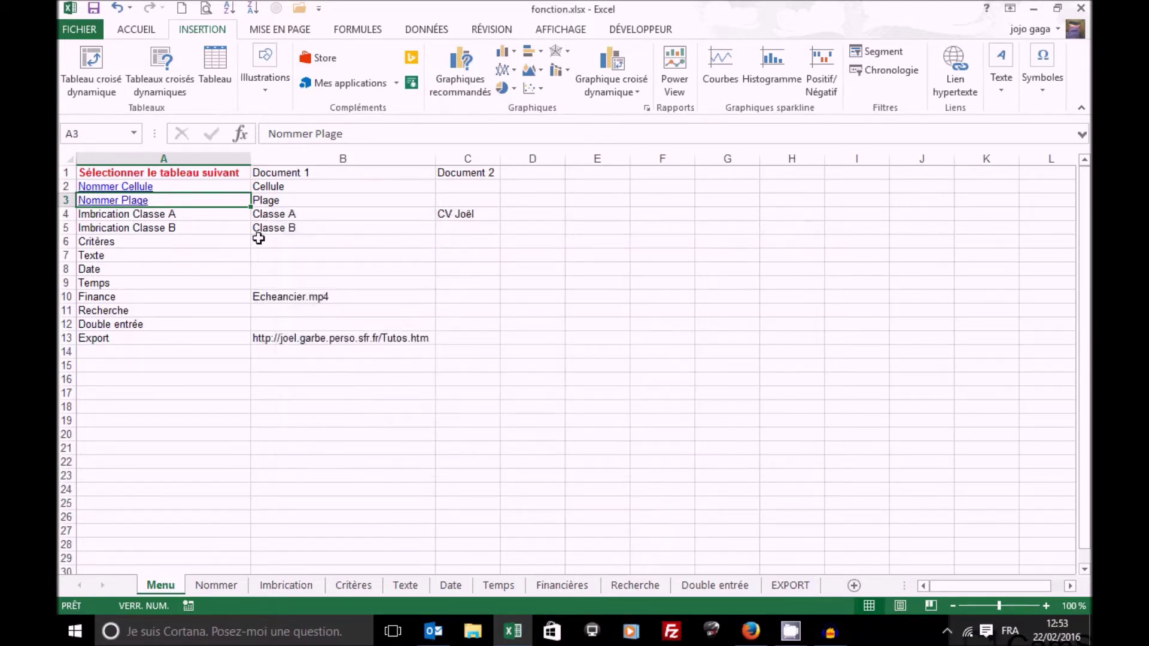
Step: Insert a hyperlink on the Imbrication Classe A entry (A4) that leads to the defined name ClasseA
{"action": "left_click", "coordinate": [222, 216]}
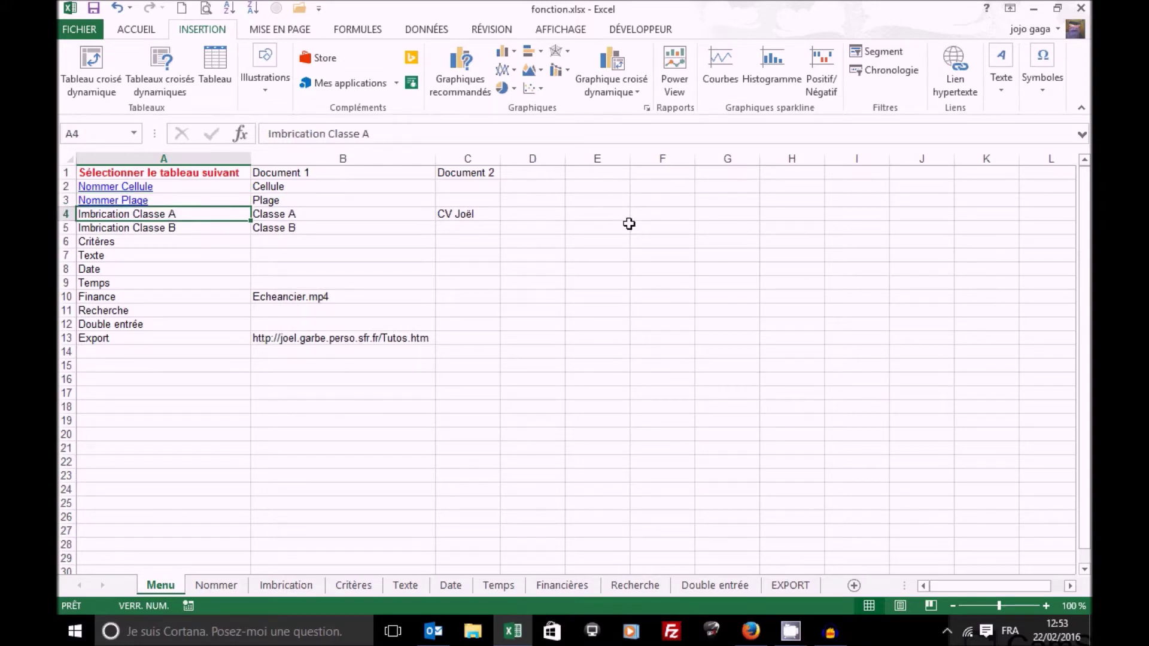
{"action": "left_click", "coordinate": [956, 72]}
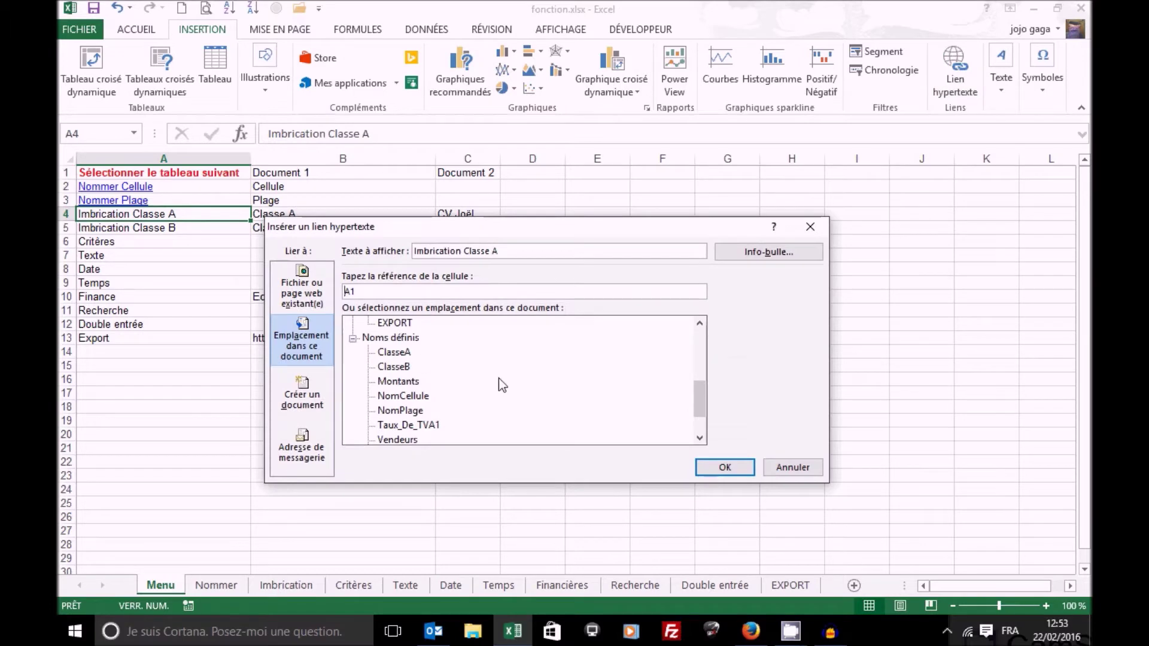
{"action": "left_click", "coordinate": [404, 353]}
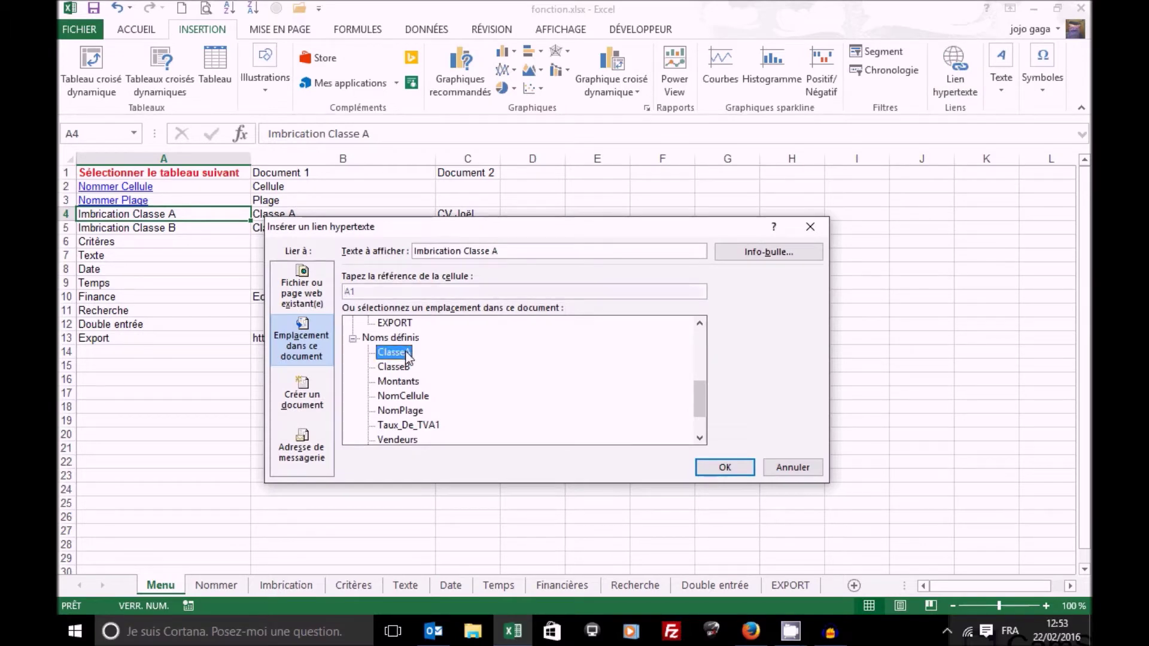
{"action": "left_click", "coordinate": [722, 468]}
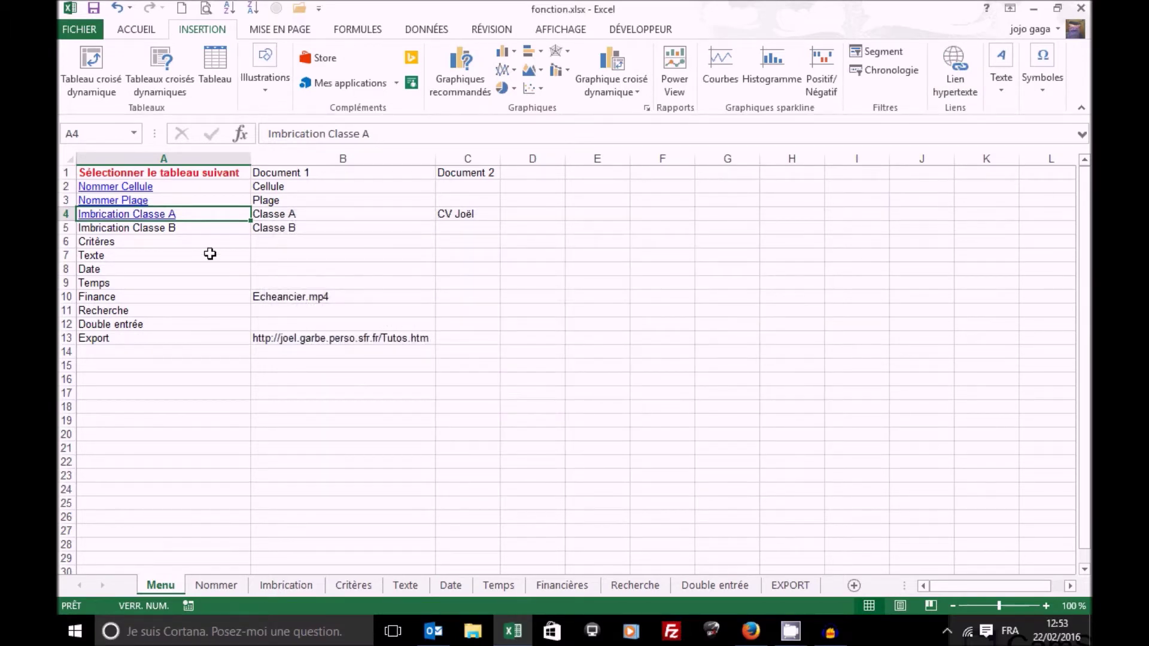
Step: Check the tables on the Imbrication sheet, and back on Menu link the Imbrication Classe B entry (A5) to the defined name ClasseB
{"action": "left_click", "coordinate": [287, 585]}
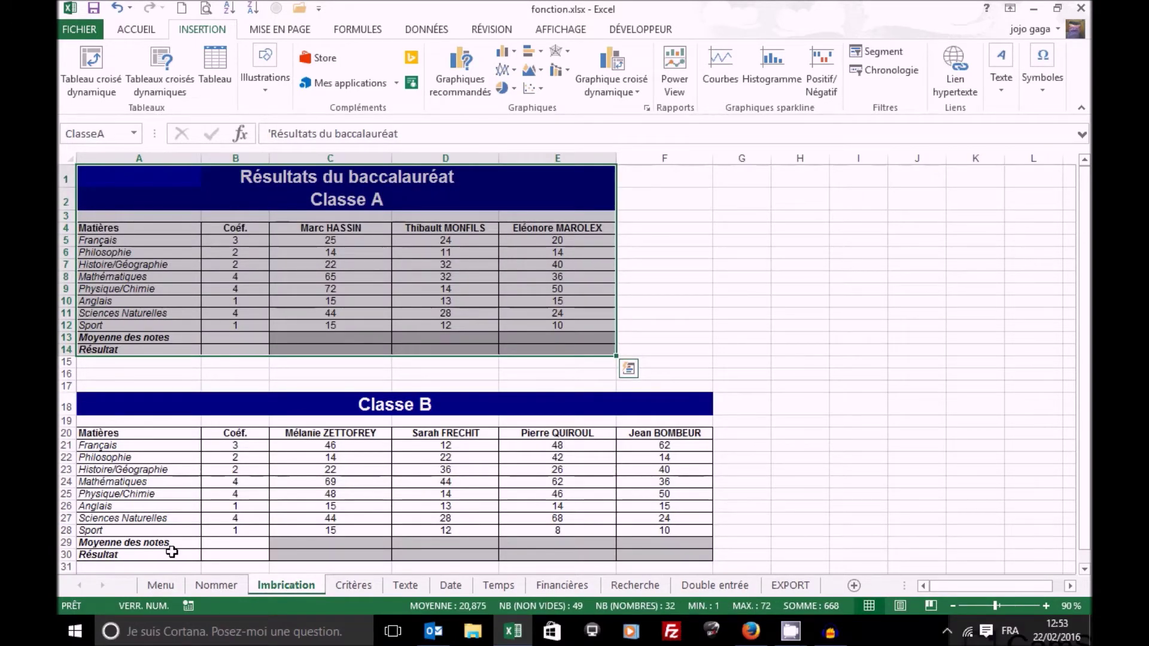
{"action": "left_click", "coordinate": [160, 586]}
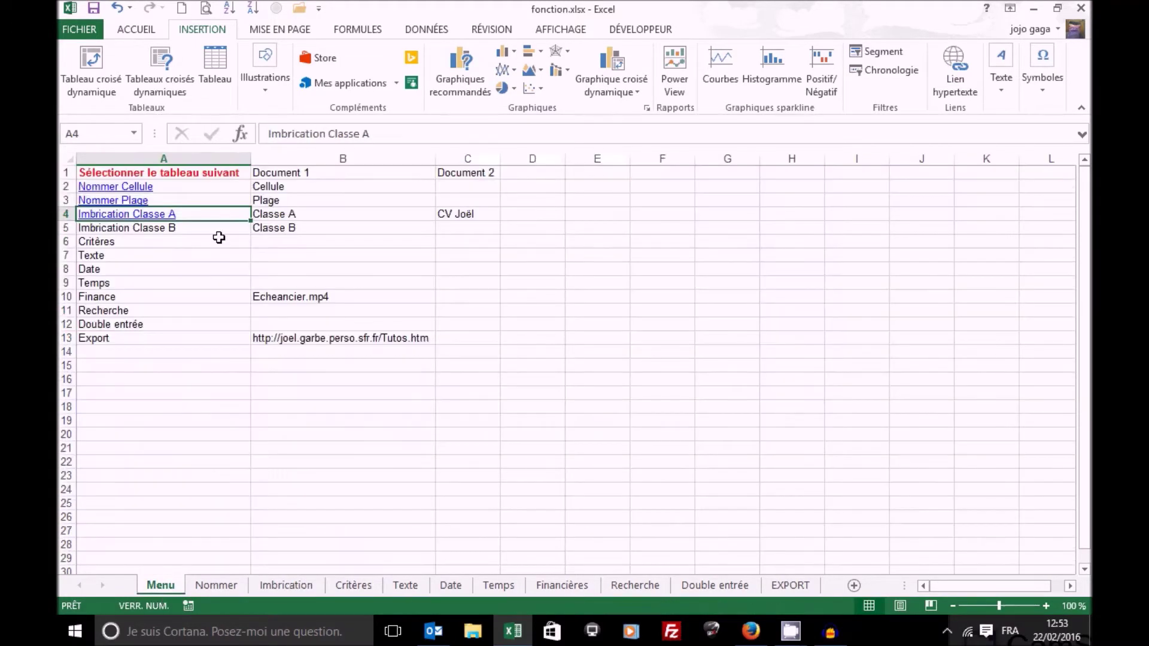
{"action": "left_click", "coordinate": [215, 229]}
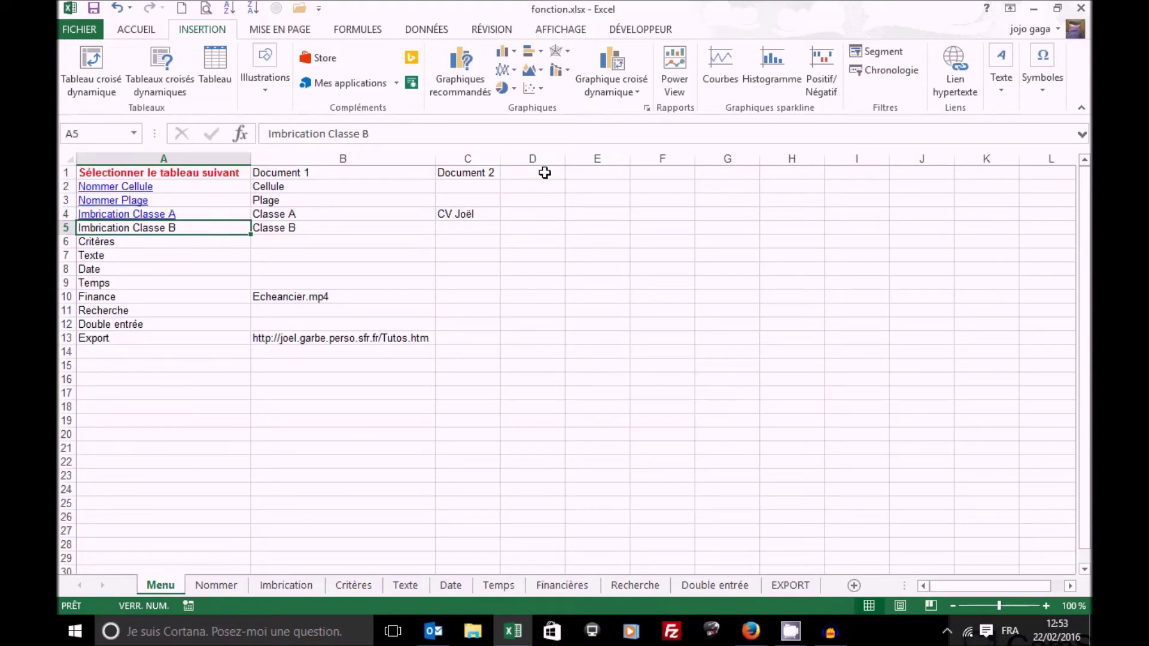
{"action": "left_click", "coordinate": [957, 62]}
{"action": "left_click", "coordinate": [400, 367]}
{"action": "left_click", "coordinate": [710, 465]}
Step: Insert a hyperlink on the Critères entry (A6) that leads to cell A1 of the Critères sheet
{"action": "left_click", "coordinate": [171, 242]}
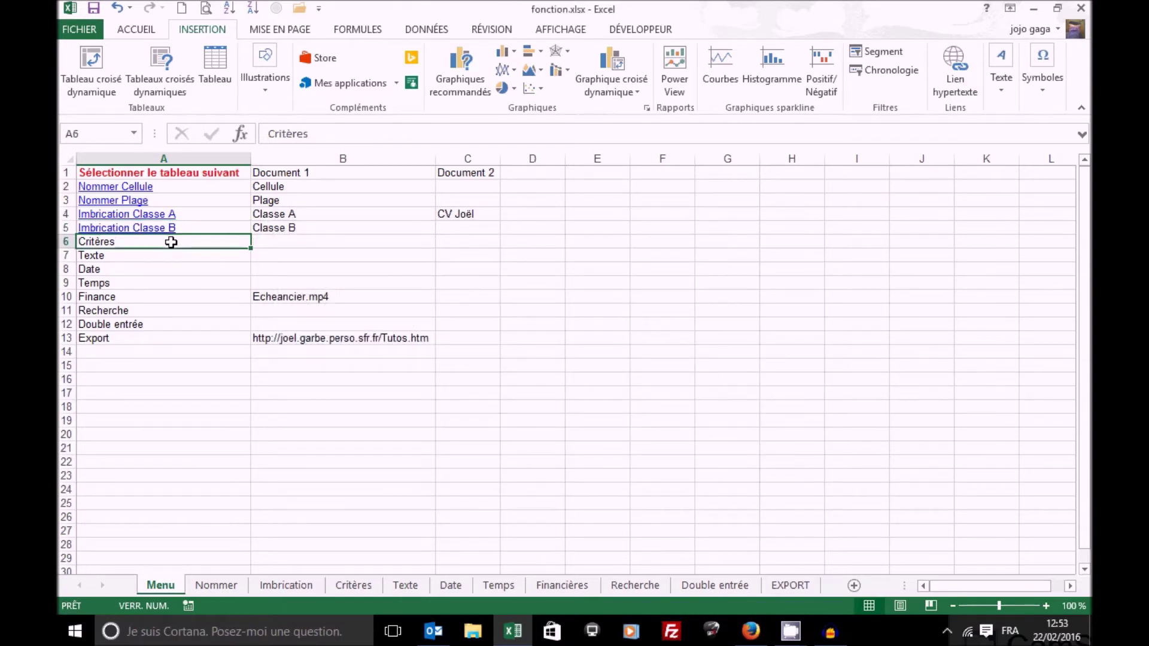
{"action": "left_click", "coordinate": [960, 60]}
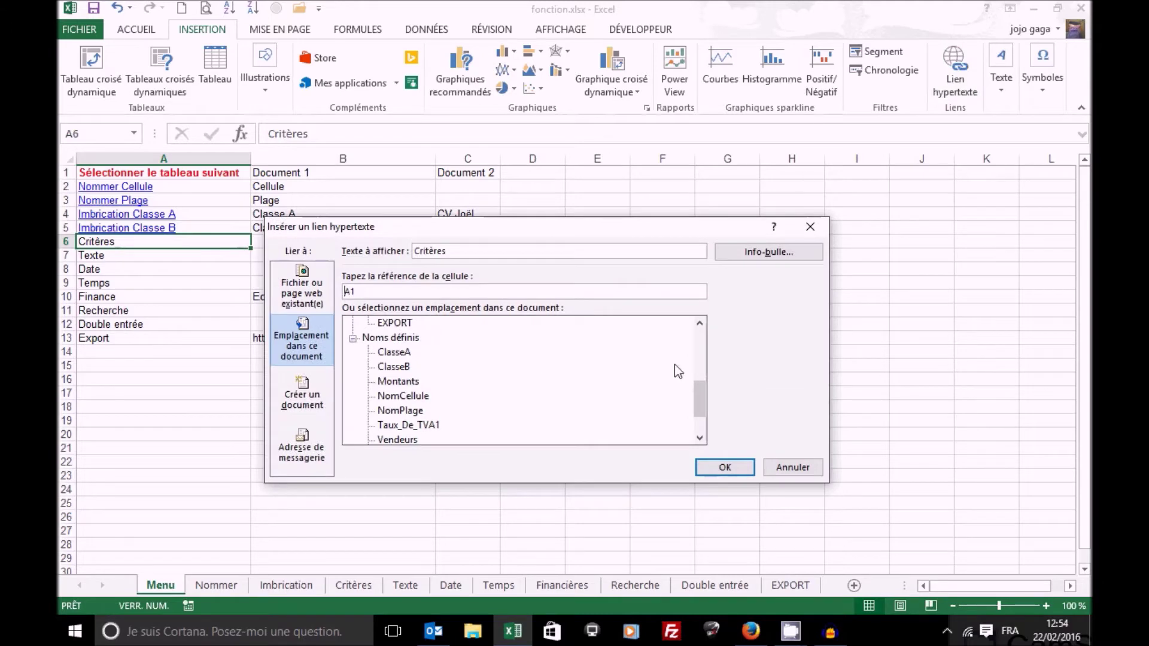
{"action": "left_click_drag", "start_coordinate": [699, 396], "coordinate": [693, 329]}
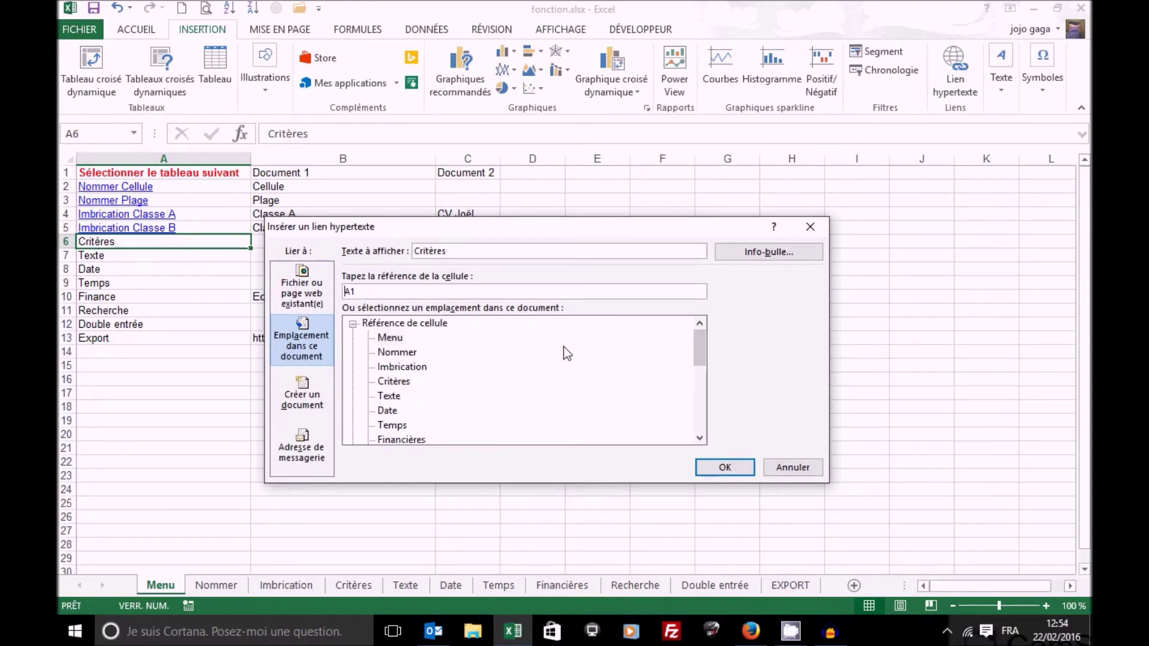
{"action": "left_click", "coordinate": [402, 380]}
{"action": "left_click", "coordinate": [726, 467]}
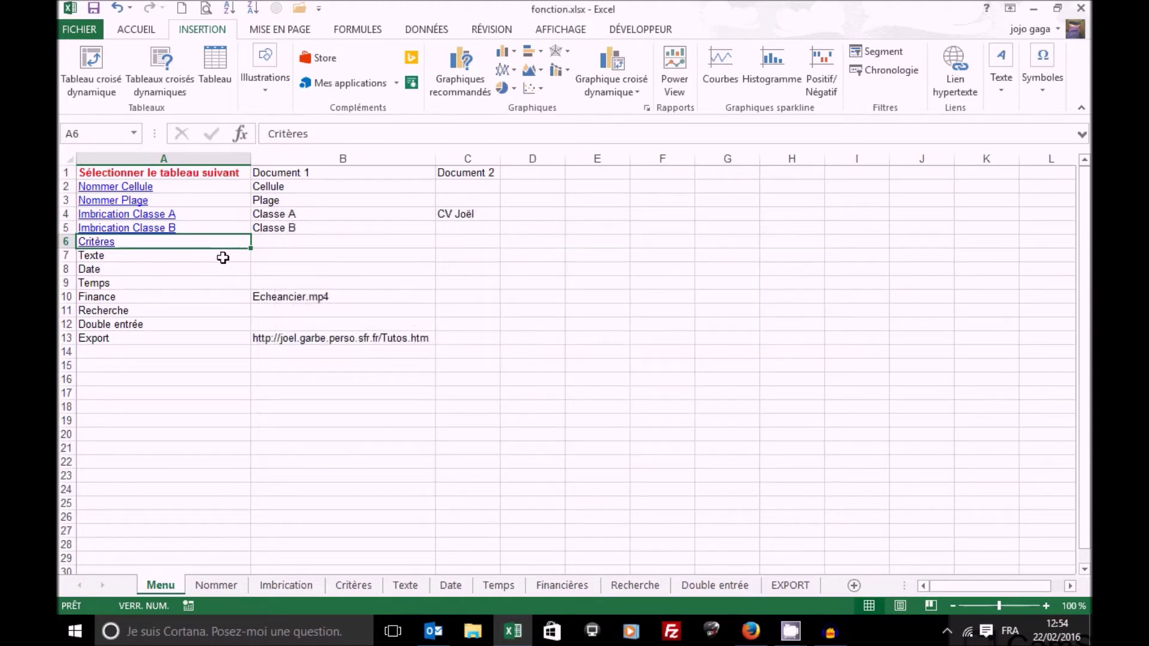
Step: Insert a hyperlink on the Texte entry (A7) that leads to cell A1 of the Texte sheet
{"action": "left_click", "coordinate": [222, 258]}
{"action": "left_click", "coordinate": [964, 60]}
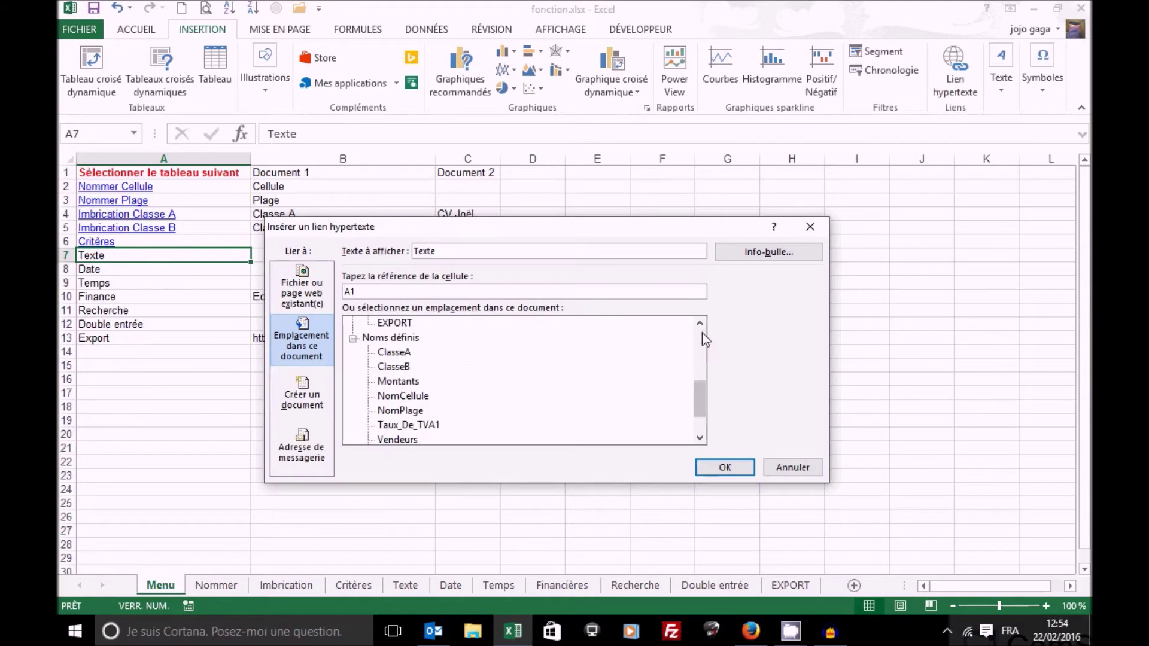
{"action": "scroll", "coordinate": [705, 340], "scroll_direction": "up", "scroll_amount": 3}
{"action": "left_click", "coordinate": [390, 340]}
{"action": "left_click", "coordinate": [733, 469]}
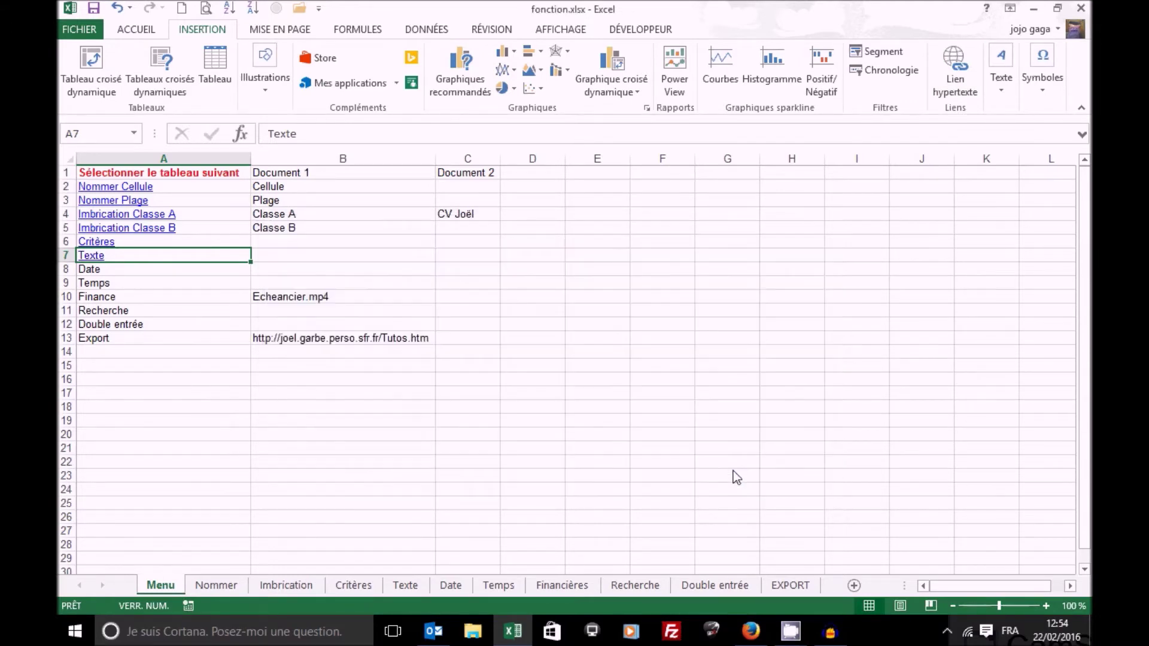
Step: Insert a hyperlink on the Date entry (A8) that leads to cell A1 of the Date sheet
{"action": "left_click", "coordinate": [213, 271]}
{"action": "left_click", "coordinate": [955, 64]}
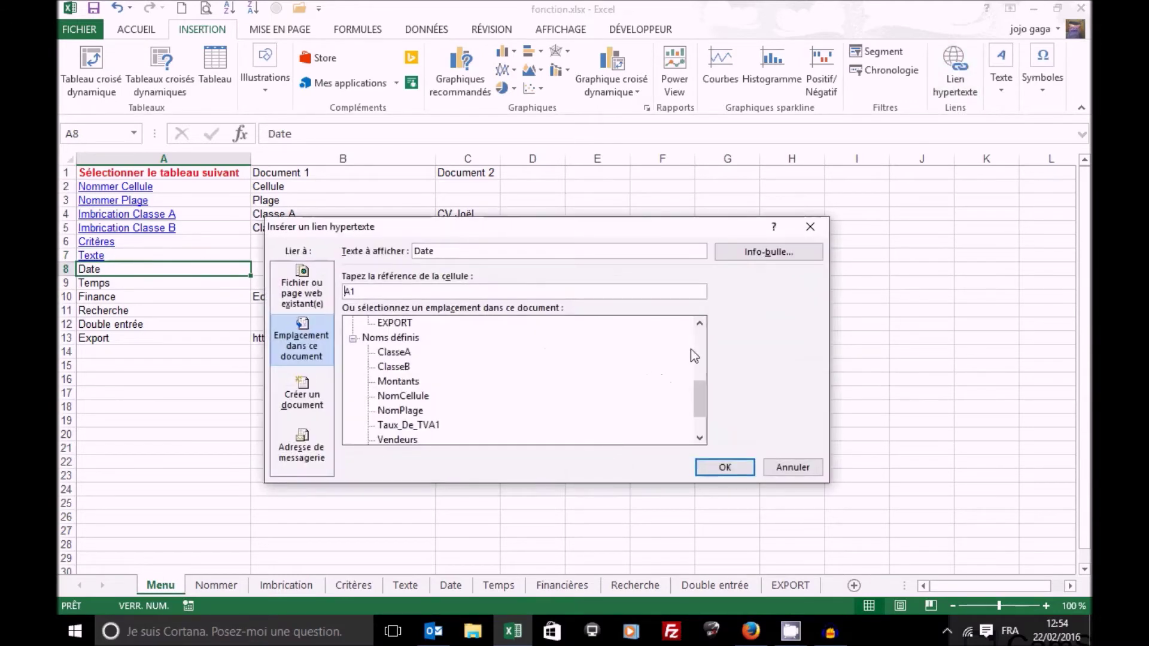
{"action": "scroll", "coordinate": [695, 356], "scroll_direction": "up", "scroll_amount": 3}
{"action": "left_click", "coordinate": [391, 355]}
{"action": "left_click", "coordinate": [725, 468]}
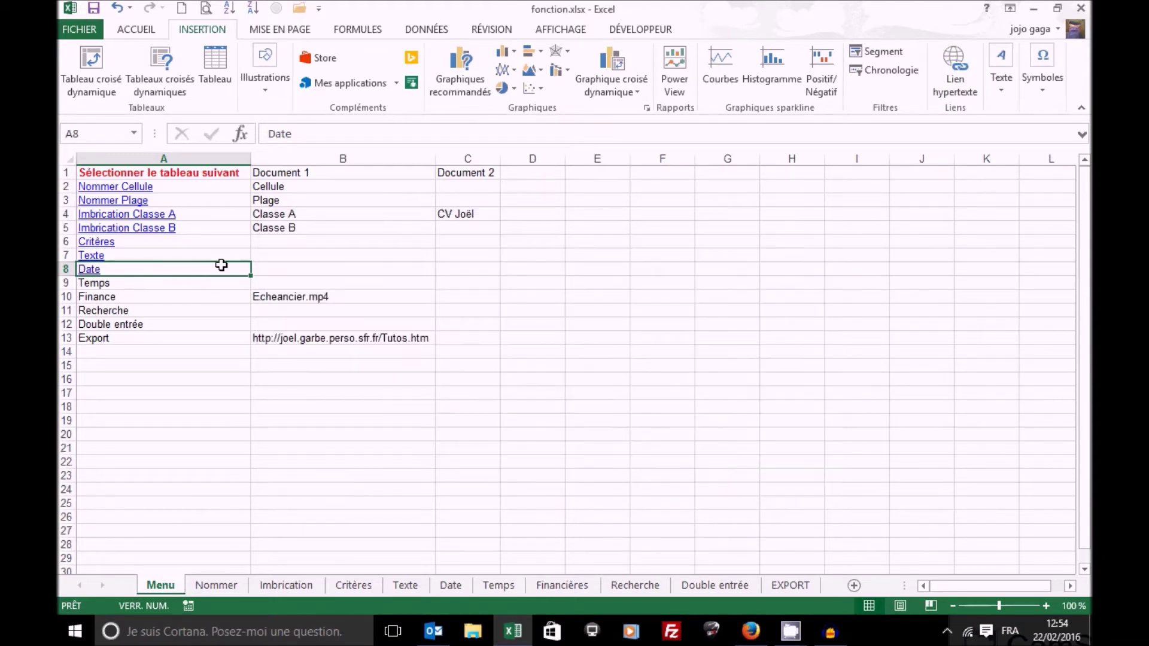
Step: Insert a hyperlink on the Temps entry (A9) that leads to cell A1 of the Temps sheet
{"action": "left_click", "coordinate": [194, 284]}
{"action": "left_click", "coordinate": [955, 65]}
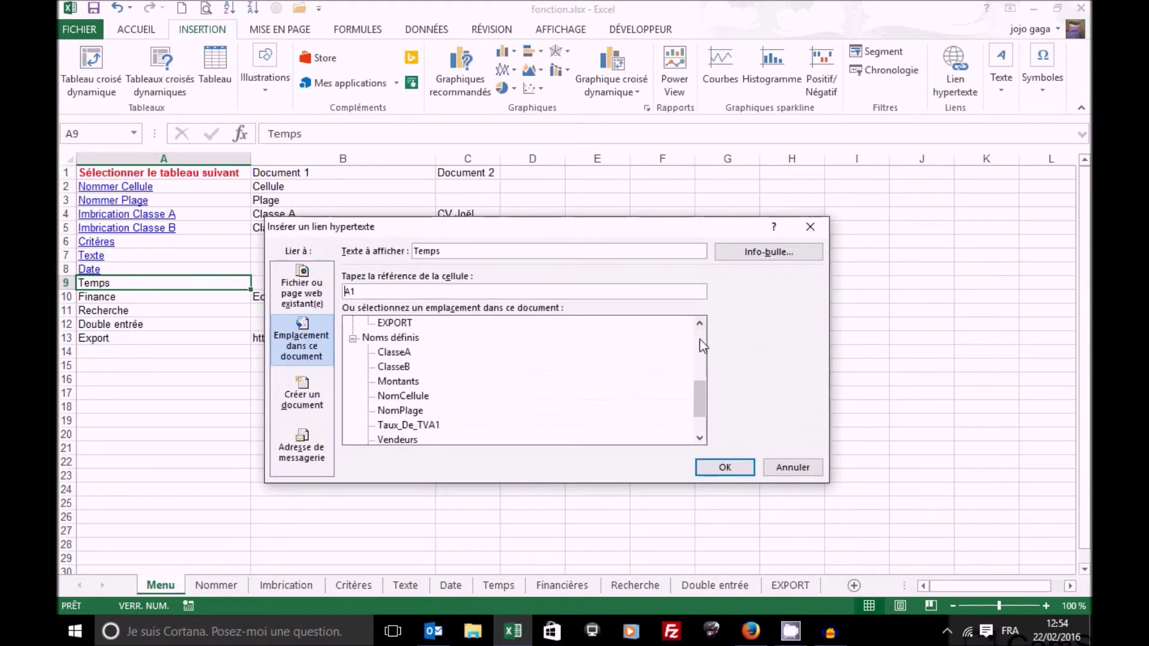
{"action": "scroll", "coordinate": [699, 339], "scroll_direction": "up", "scroll_amount": 3}
{"action": "left_click", "coordinate": [394, 366]}
{"action": "left_click", "coordinate": [708, 466]}
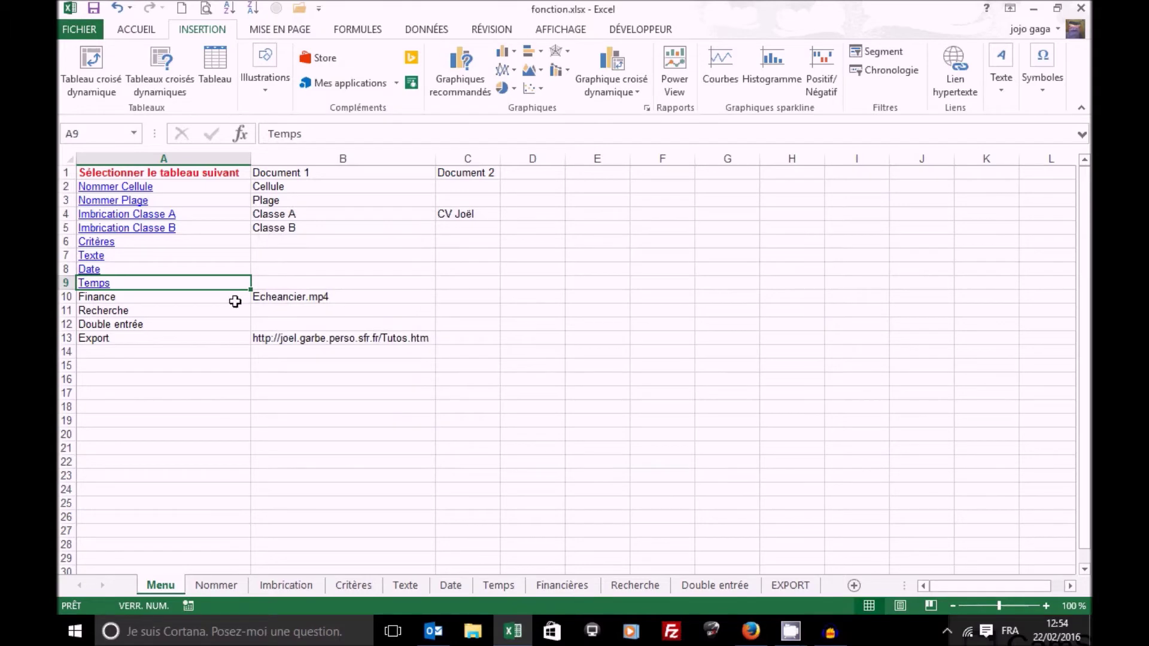
Step: Insert a hyperlink on the Finance entry (A10) that leads to cell A1 of the Financières sheet
{"action": "left_click", "coordinate": [234, 302]}
{"action": "left_click", "coordinate": [955, 65]}
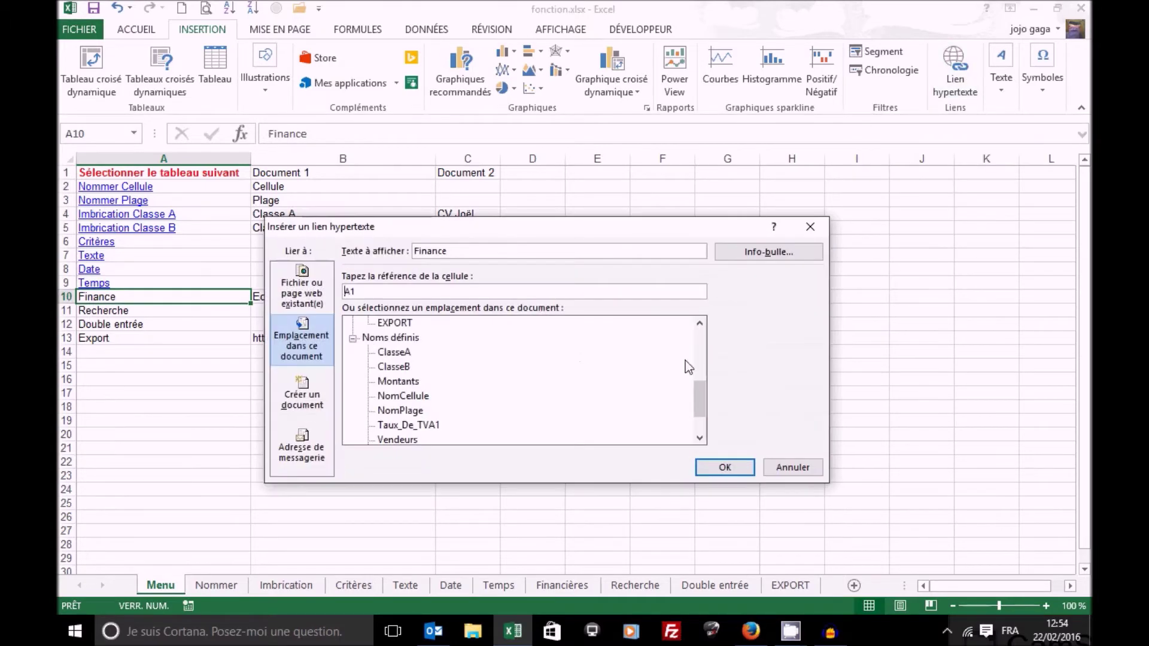
{"action": "left_click", "coordinate": [702, 344]}
{"action": "left_click", "coordinate": [400, 381]}
{"action": "left_click", "coordinate": [714, 468]}
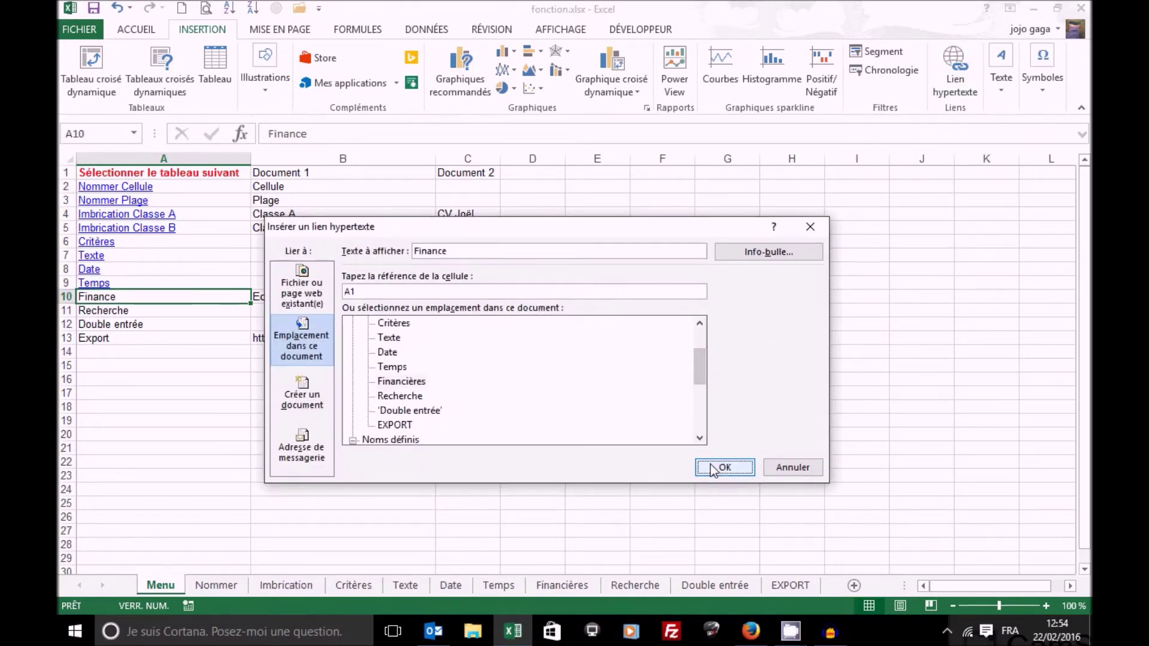
Step: Insert a hyperlink on the Recherche entry (A11) that leads to cell A1 of the Recherche sheet
{"action": "left_click", "coordinate": [131, 311]}
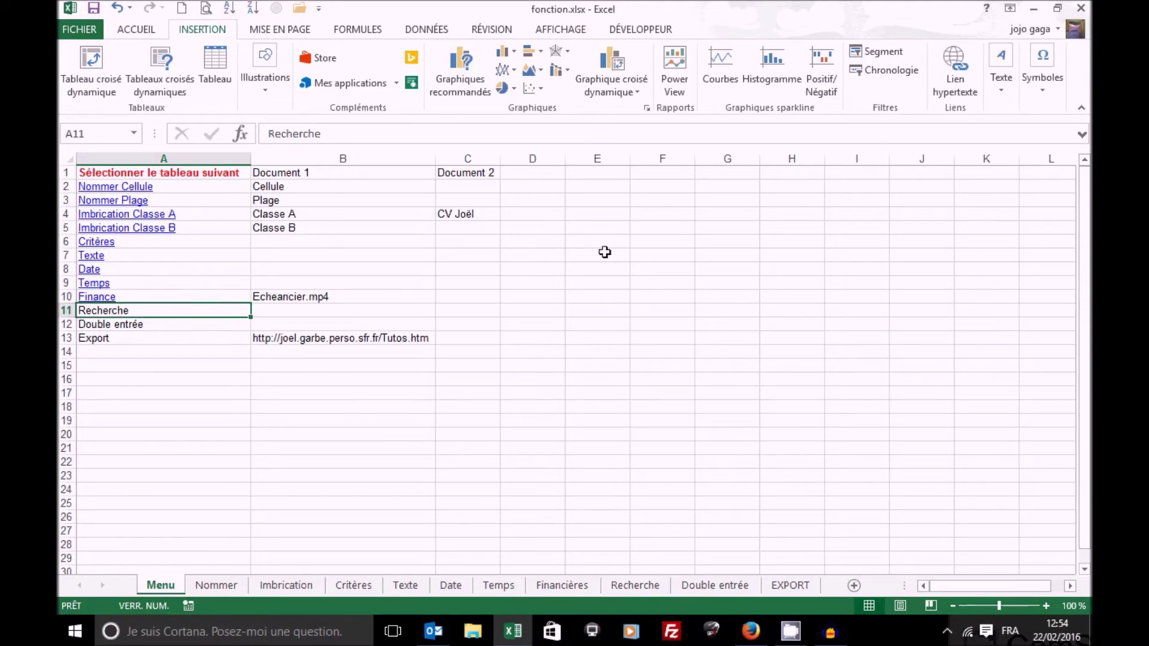
{"action": "left_click", "coordinate": [953, 53]}
{"action": "left_click", "coordinate": [697, 340]}
{"action": "left_click", "coordinate": [411, 397]}
{"action": "left_click", "coordinate": [725, 468]}
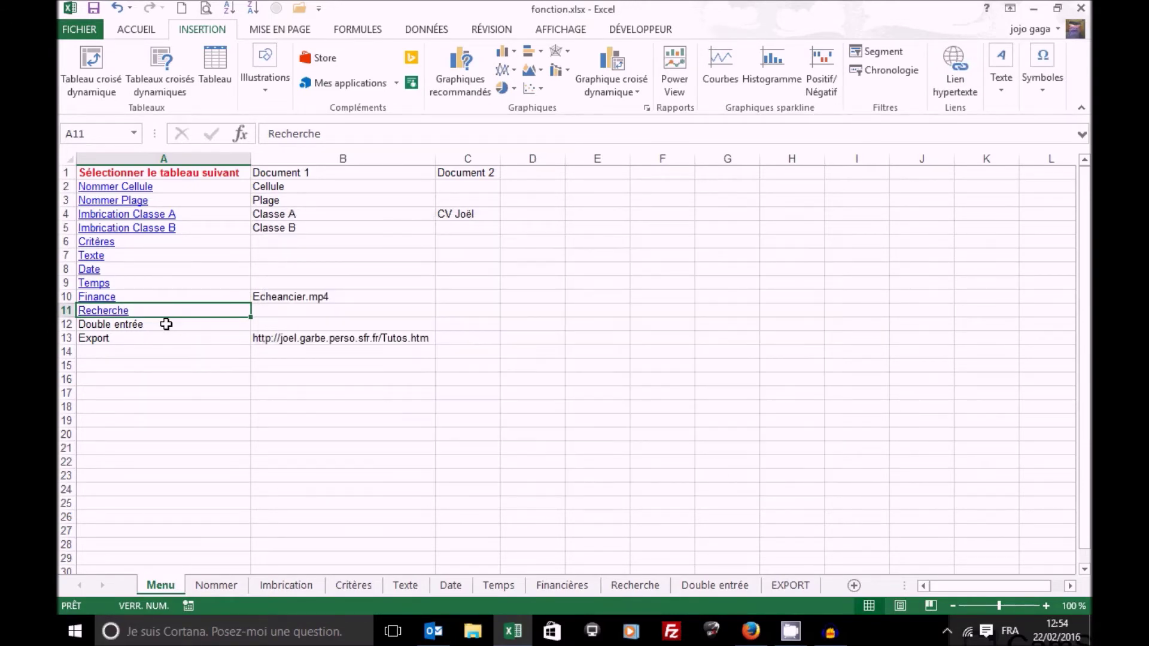
Step: Insert a hyperlink on the Double entrée entry (A12) that leads to cell A1 of the Double entrée sheet
{"action": "left_click", "coordinate": [165, 324]}
{"action": "left_click", "coordinate": [953, 53]}
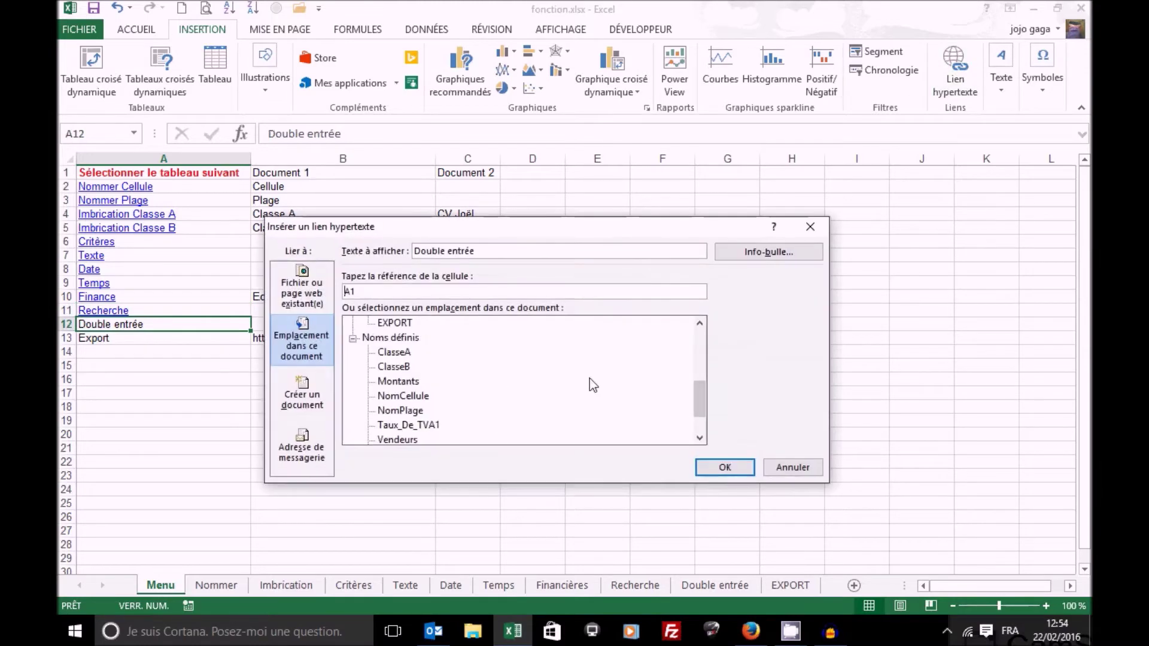
{"action": "left_click", "coordinate": [700, 350]}
{"action": "left_click", "coordinate": [416, 410]}
{"action": "left_click", "coordinate": [724, 467]}
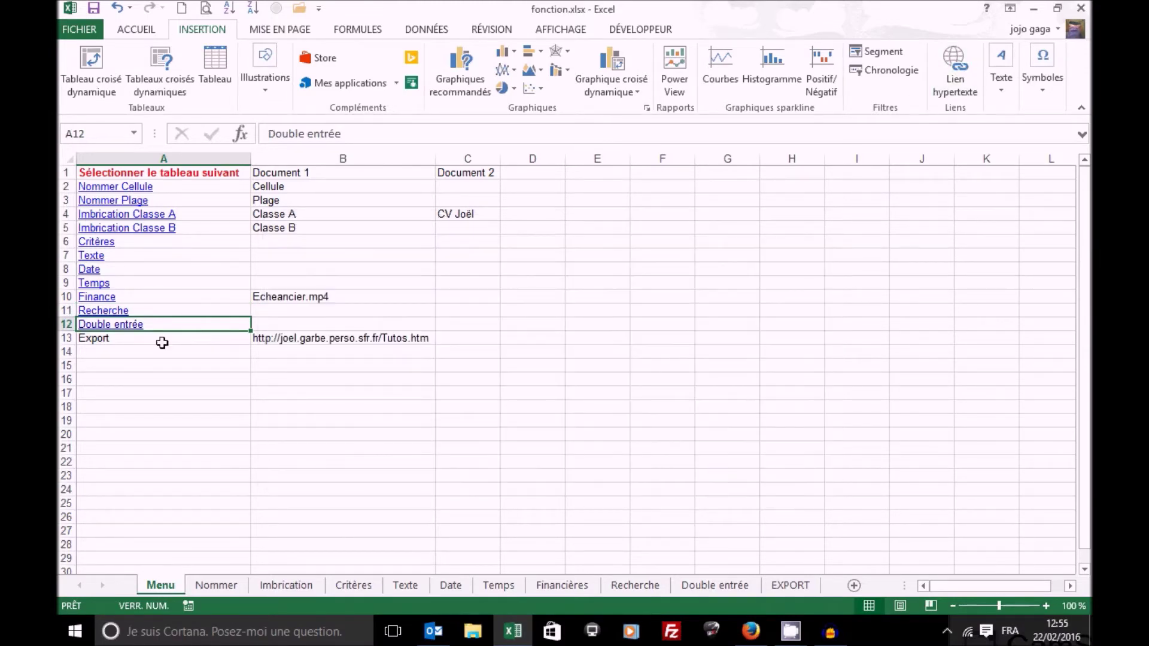
Step: Insert a hyperlink on the Export entry (A13) that leads to cell A1 of the EXPORT sheet
{"action": "left_click", "coordinate": [141, 339]}
{"action": "left_click", "coordinate": [947, 74]}
{"action": "left_click", "coordinate": [399, 323]}
{"action": "left_click", "coordinate": [732, 467]}
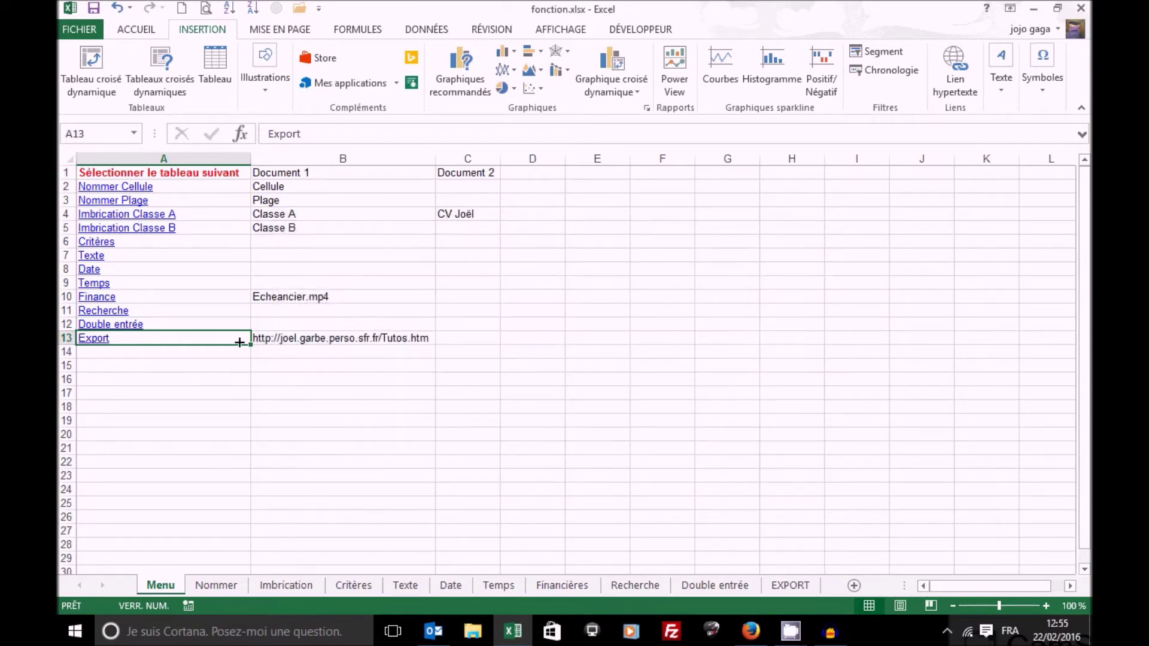
Step: Test the Temps, Imbrication Classe B, Imbrication Classe A, Texte and Export links, returning to the Menu sheet after each one
{"action": "left_click", "coordinate": [102, 288]}
{"action": "left_click", "coordinate": [103, 289]}
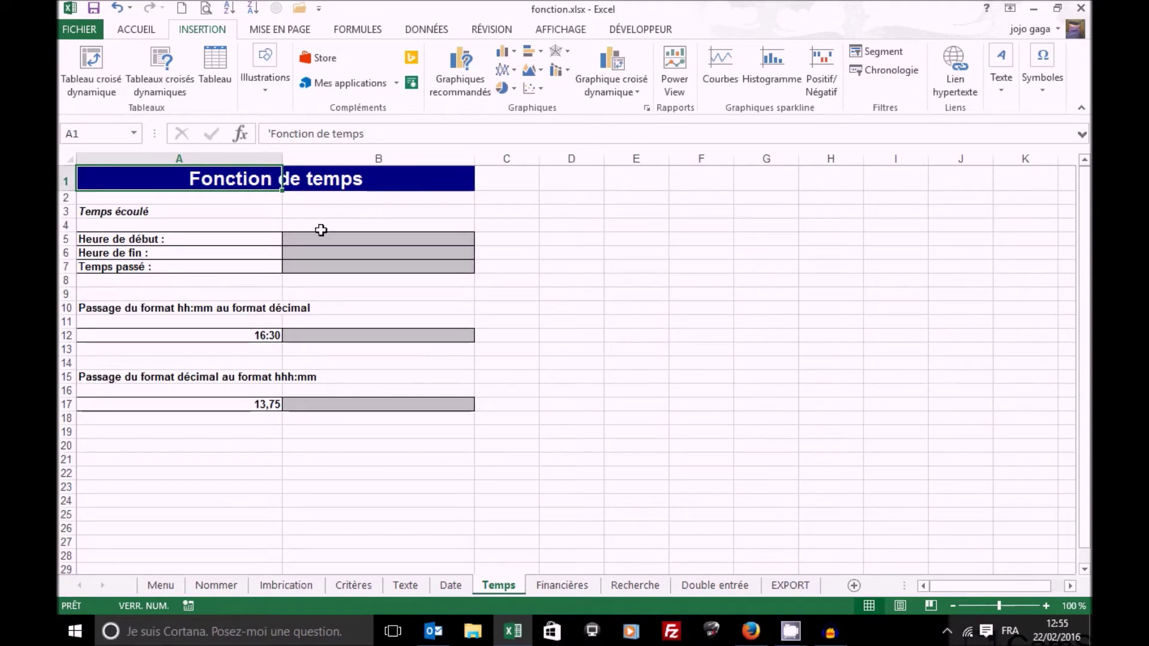
{"action": "left_click", "coordinate": [160, 585]}
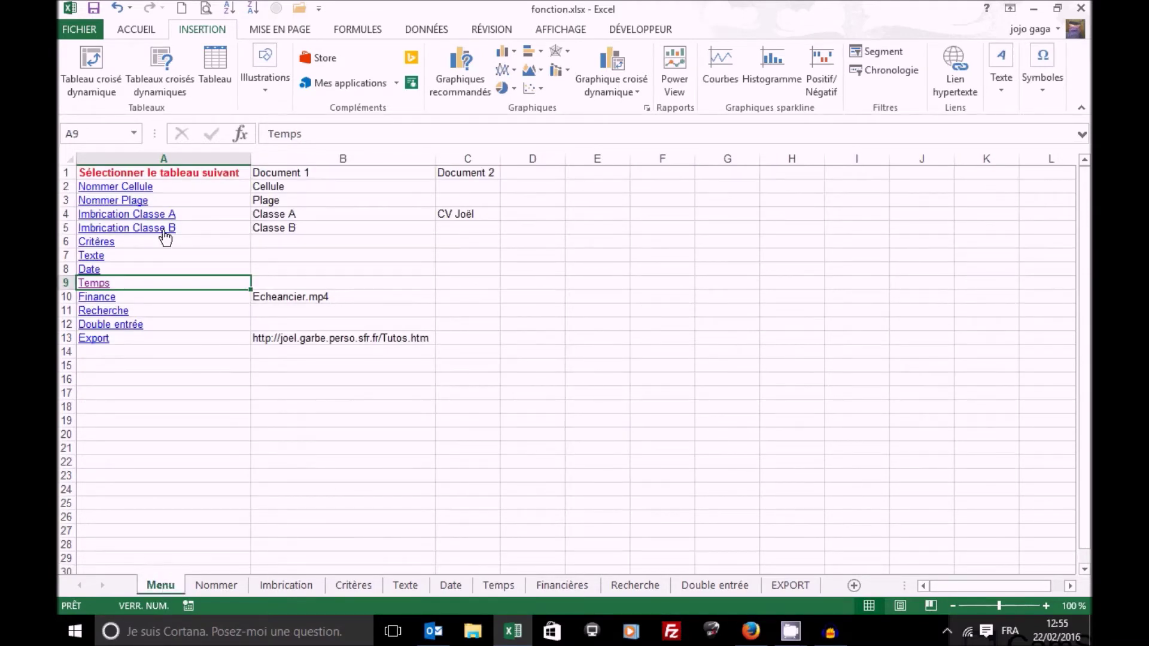
{"action": "left_click", "coordinate": [162, 230]}
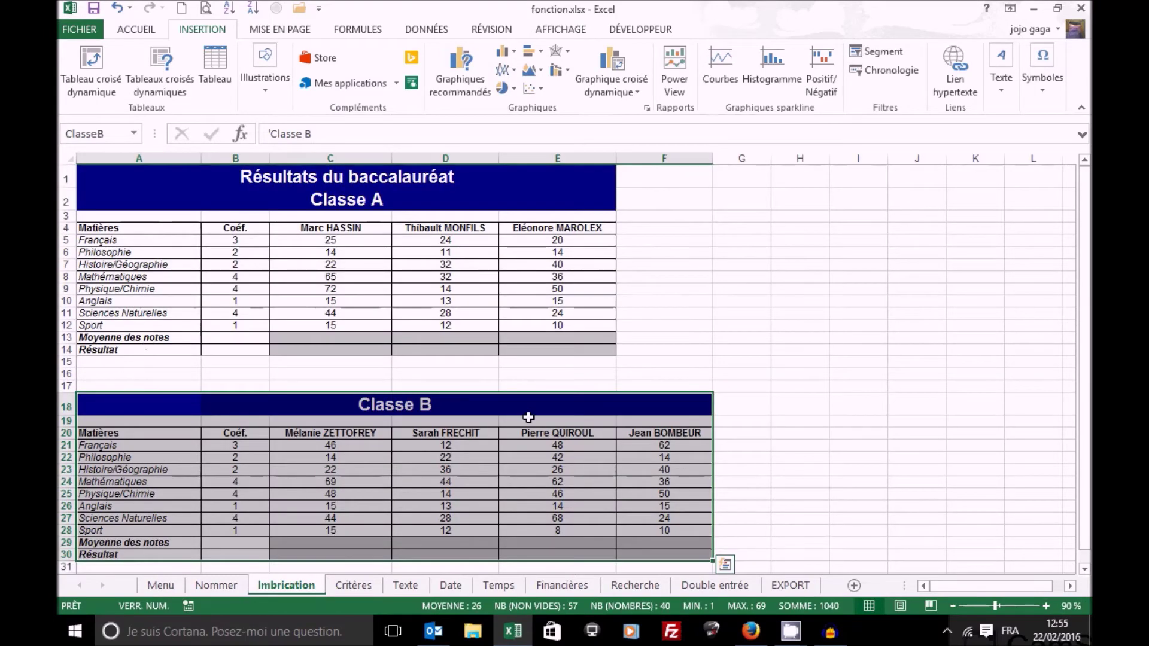
{"action": "left_click", "coordinate": [160, 586]}
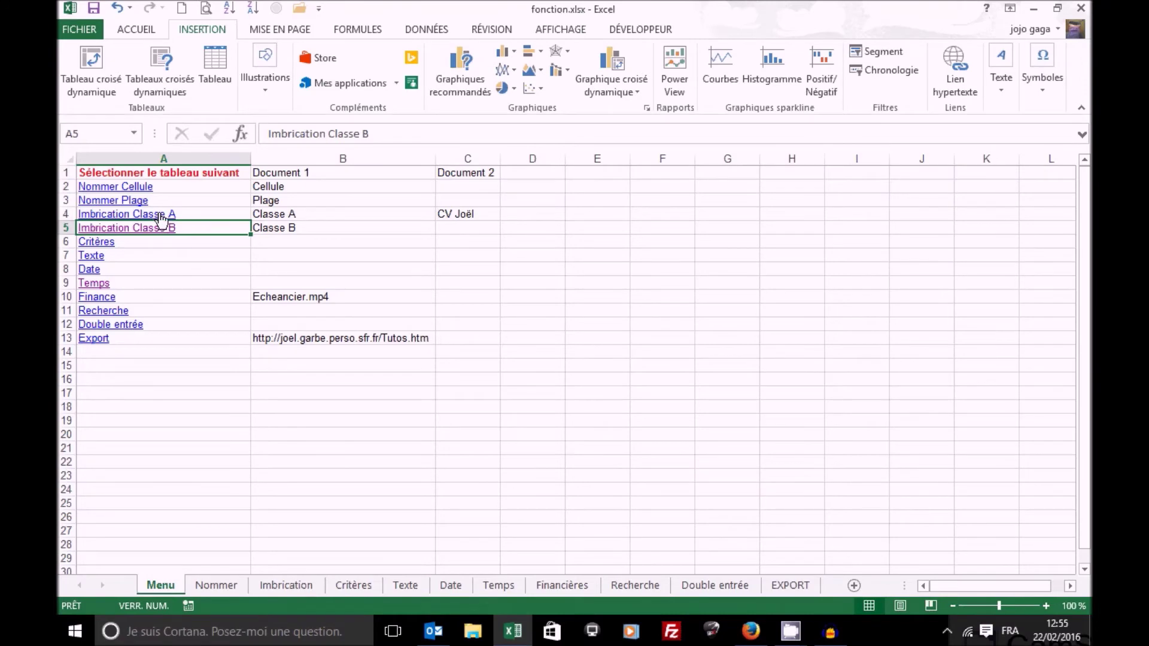
{"action": "left_click", "coordinate": [160, 215]}
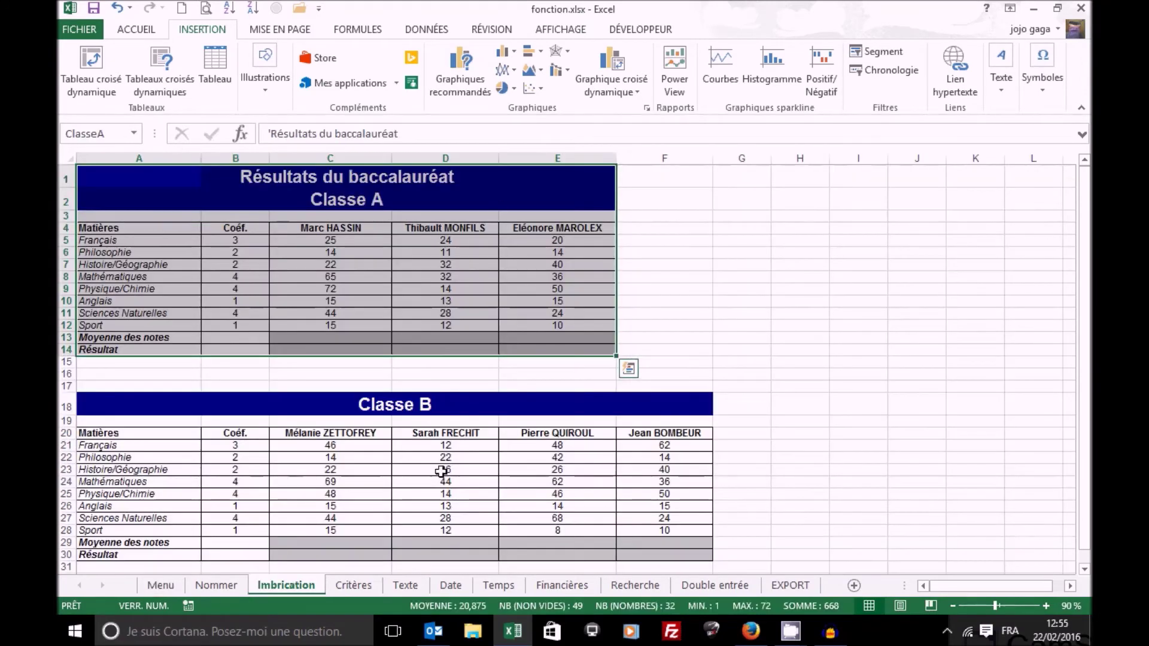
{"action": "left_click", "coordinate": [160, 586]}
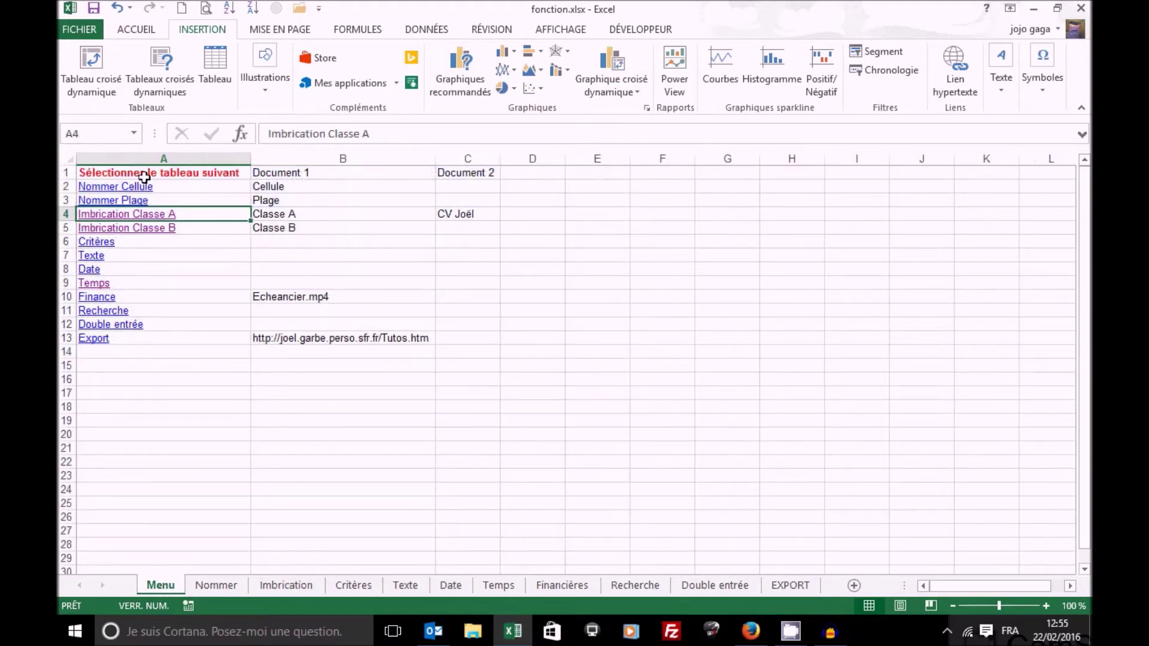
{"action": "left_click", "coordinate": [95, 256]}
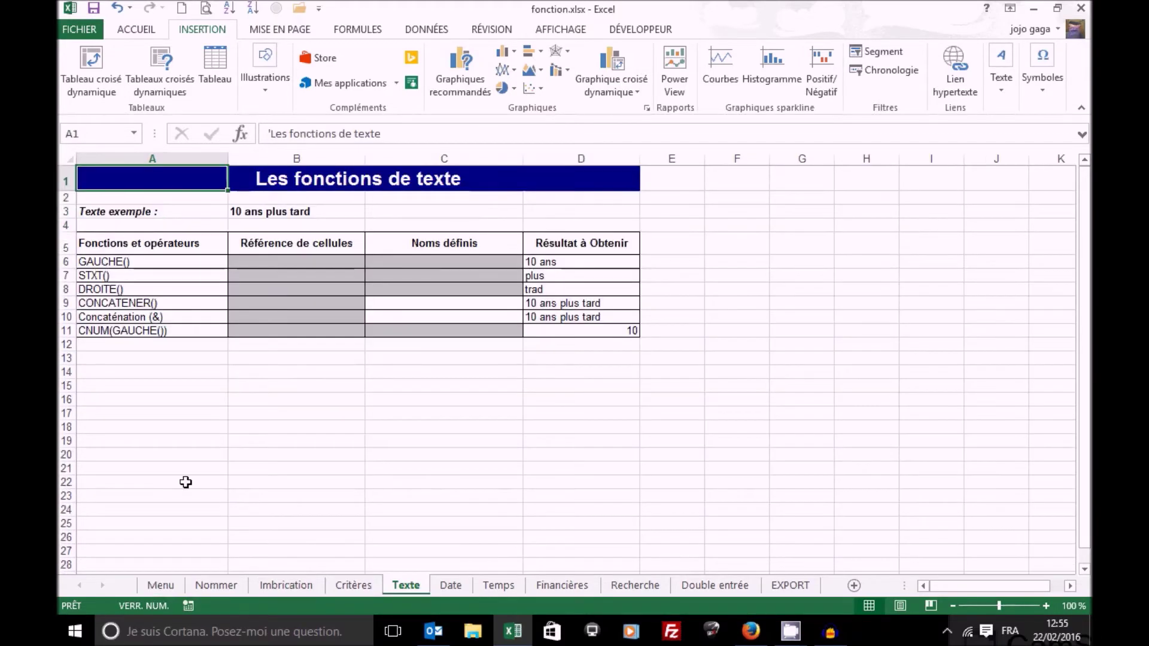
{"action": "left_click", "coordinate": [172, 585]}
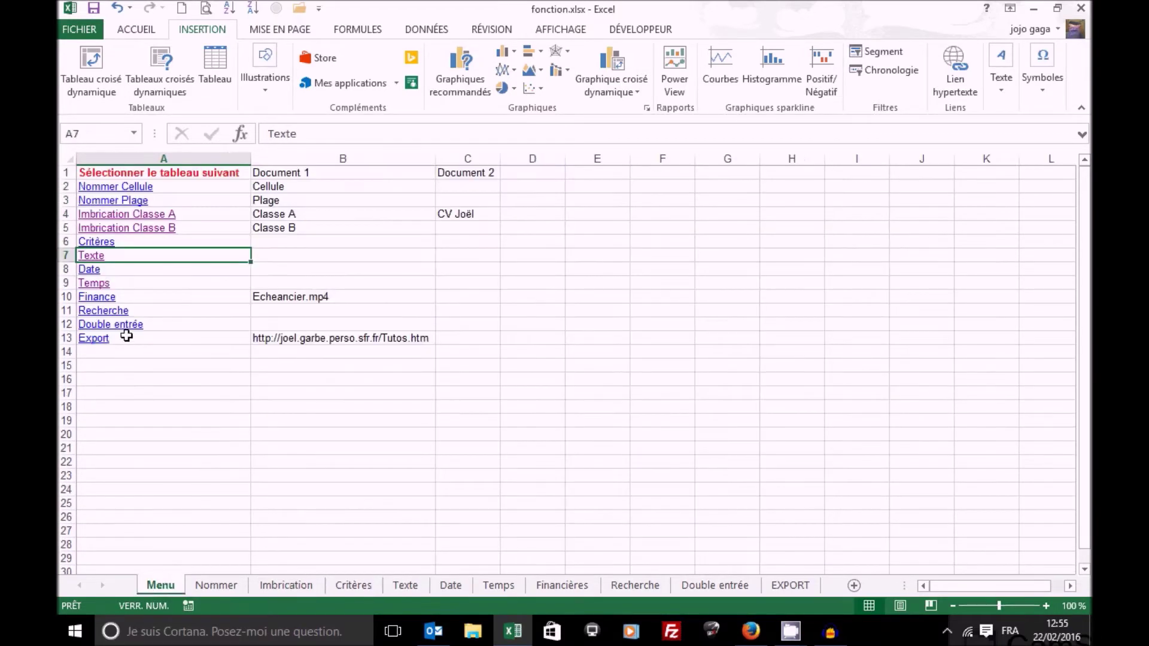
{"action": "left_click", "coordinate": [95, 340]}
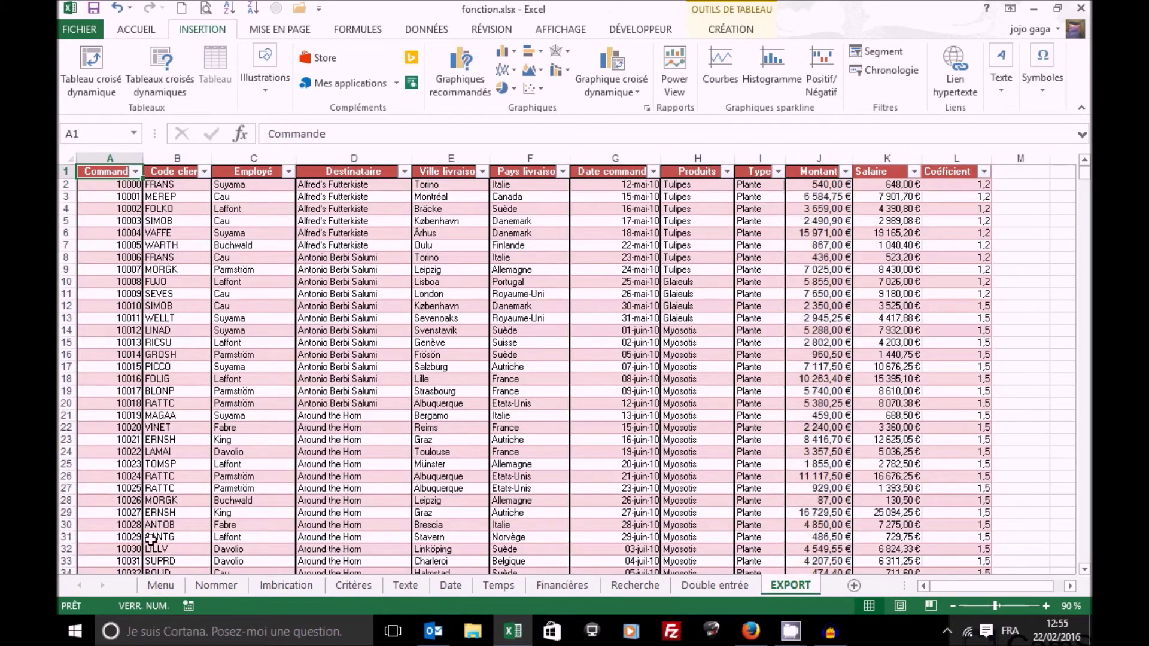
{"action": "left_click", "coordinate": [160, 584]}
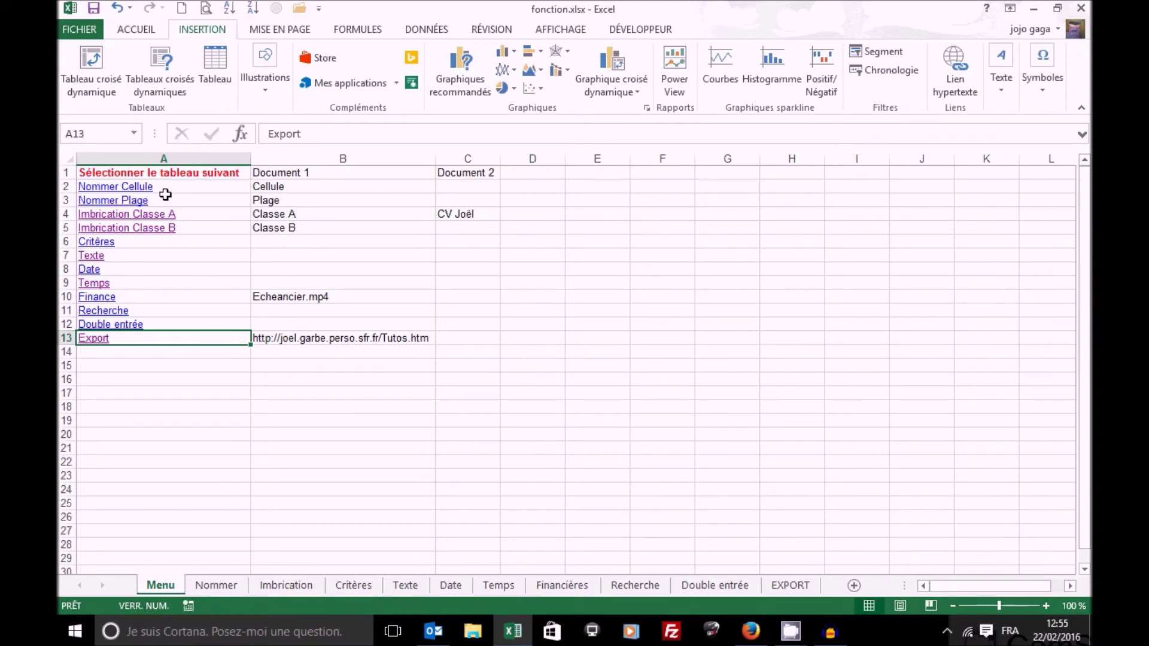
Step: Insert a hyperlink on the Cellule entry (B2) to the existing file Nommer T1.pdf in the Test CAM Studio folder
{"action": "left_click", "coordinate": [285, 187]}
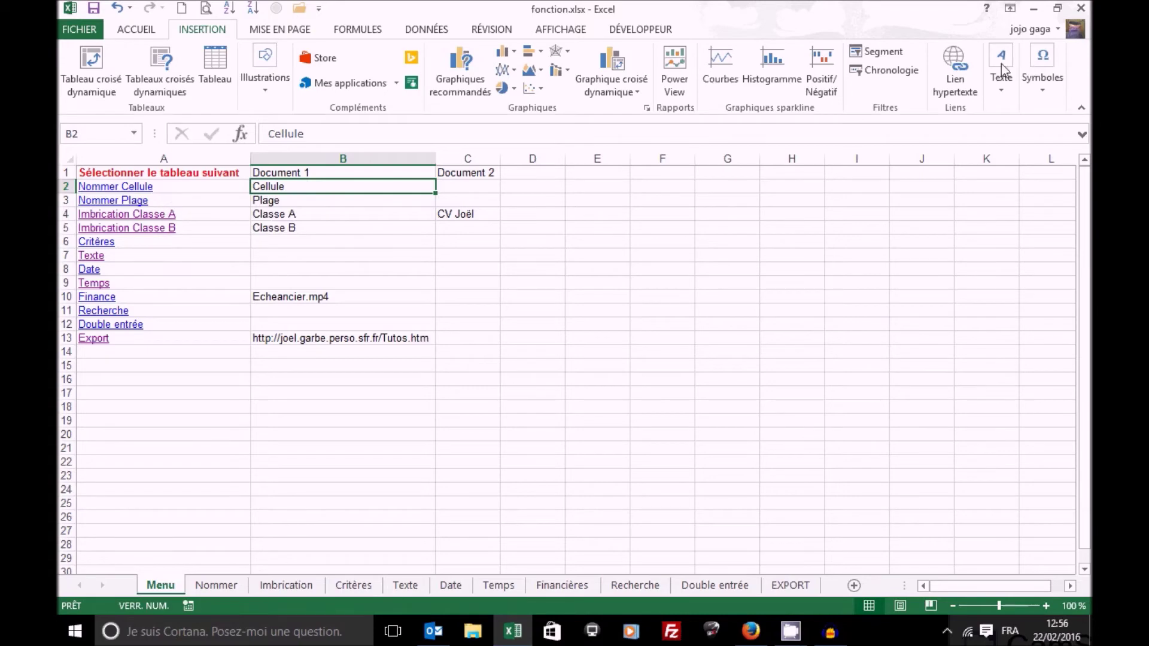
{"action": "left_click", "coordinate": [961, 58]}
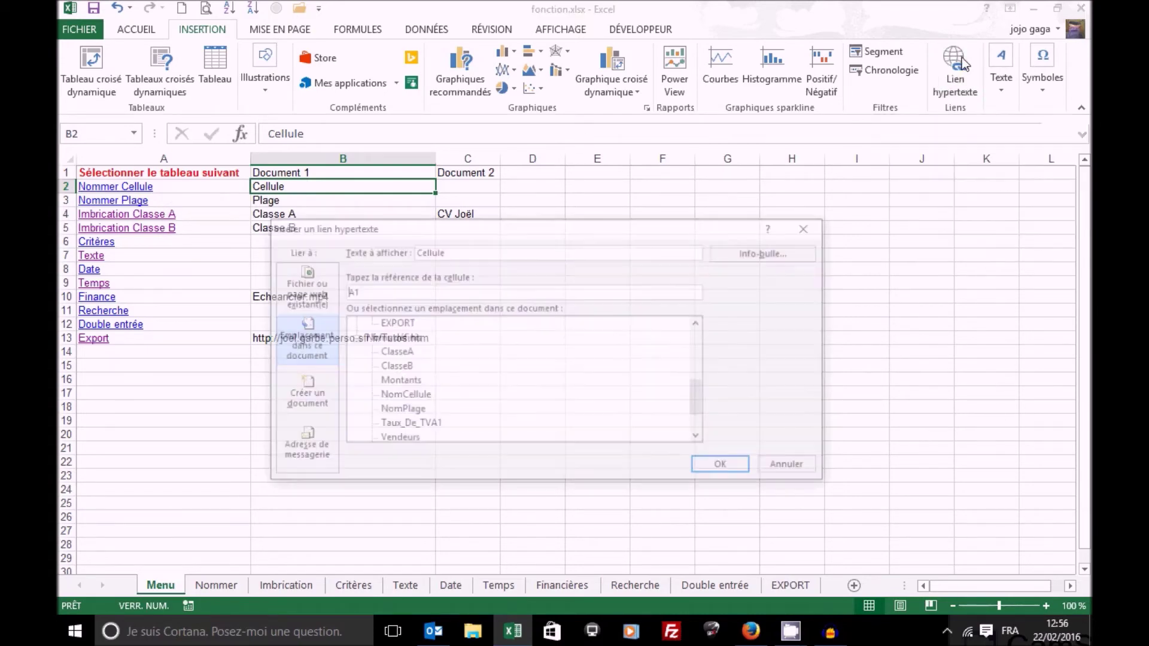
{"action": "left_click", "coordinate": [299, 284]}
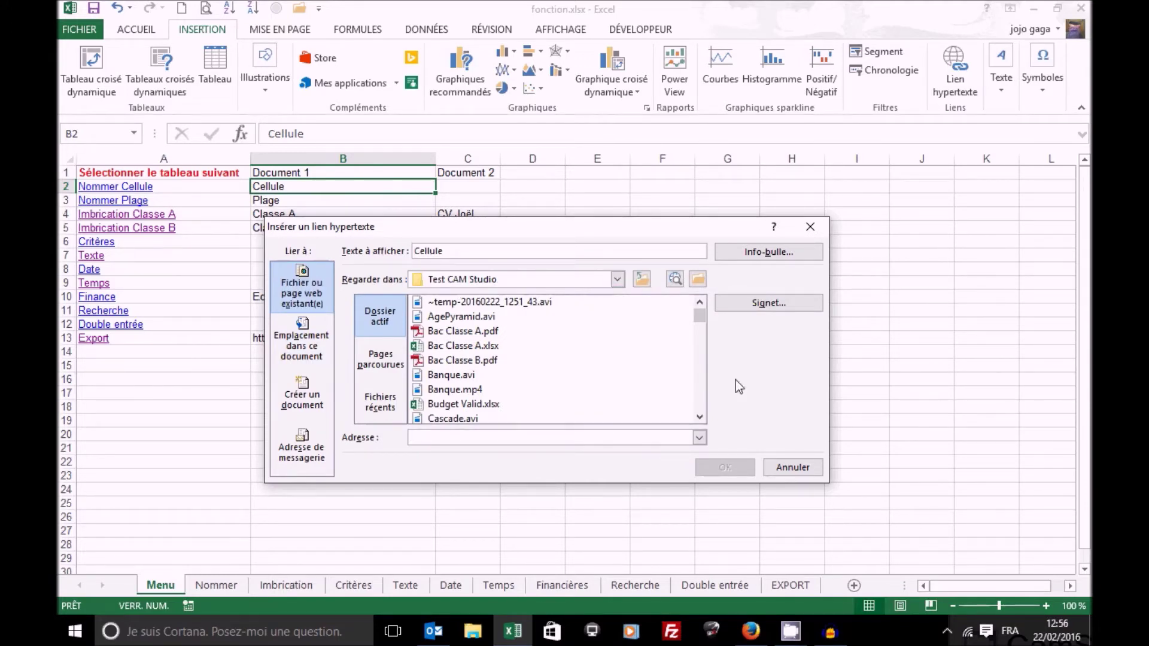
{"action": "left_click_drag", "start_coordinate": [699, 319], "coordinate": [699, 379]}
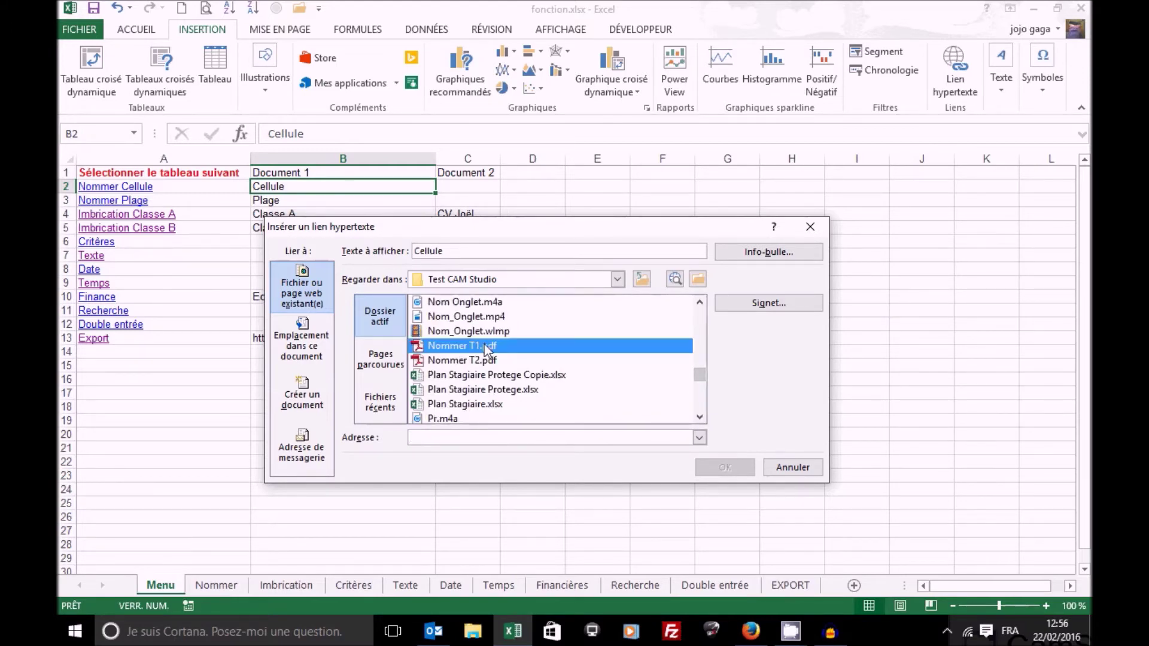
{"action": "left_click", "coordinate": [473, 345]}
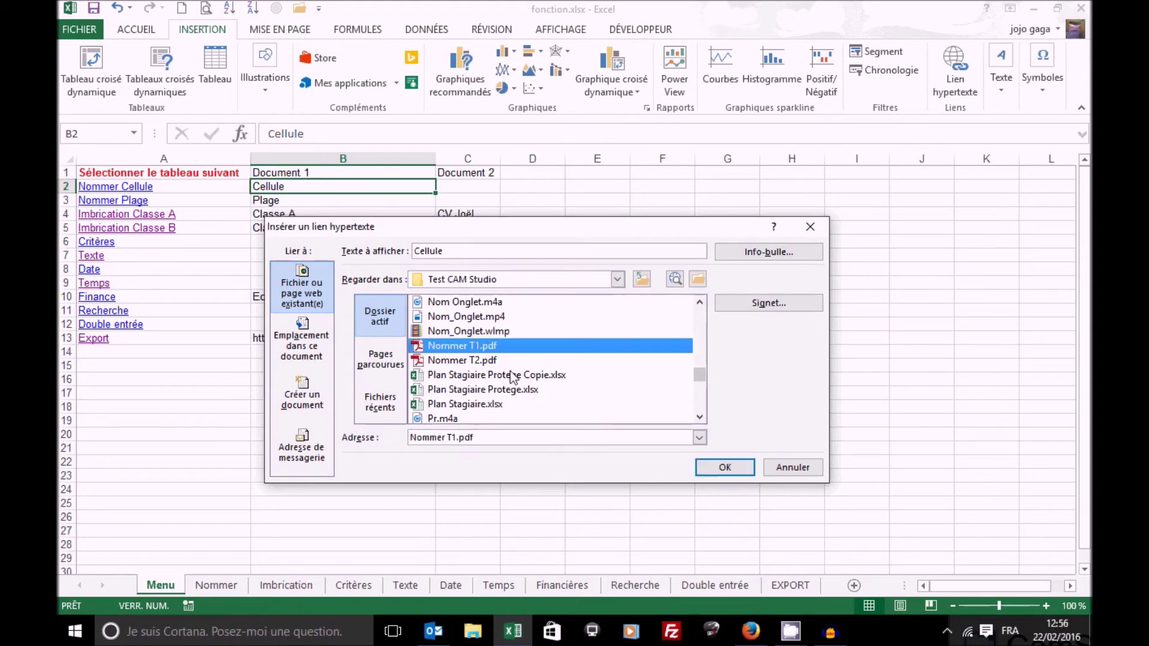
{"action": "left_click", "coordinate": [725, 467]}
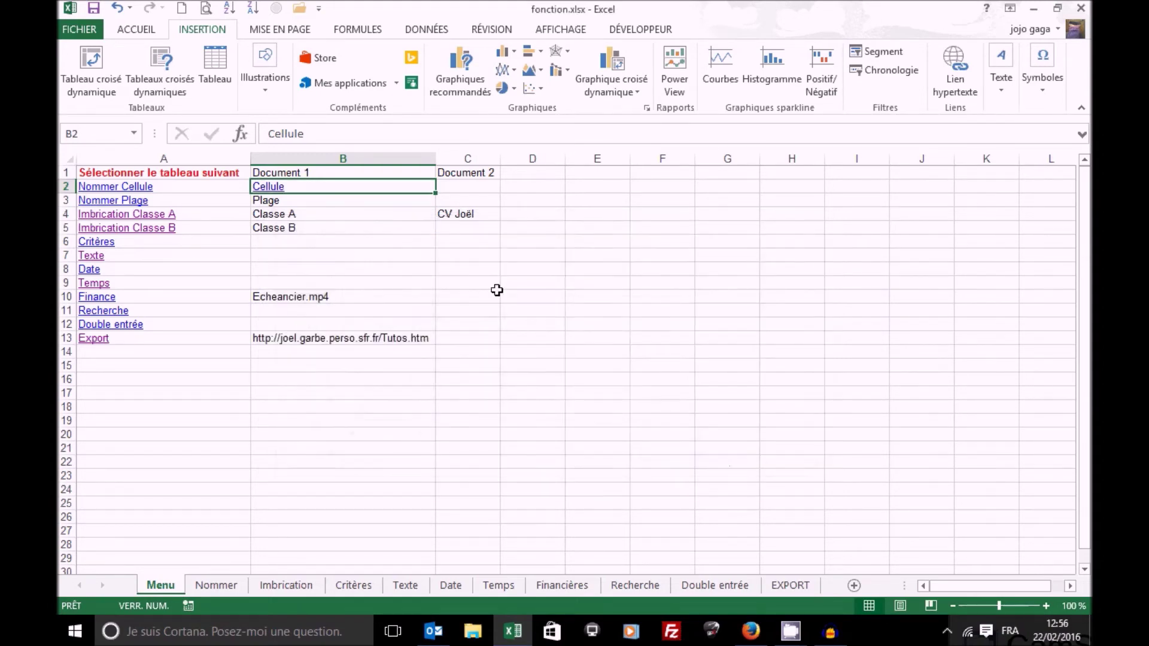
Step: Insert a hyperlink on the Plage entry (B3) to the existing file Nommer T2.pdf
{"action": "left_click", "coordinate": [299, 201]}
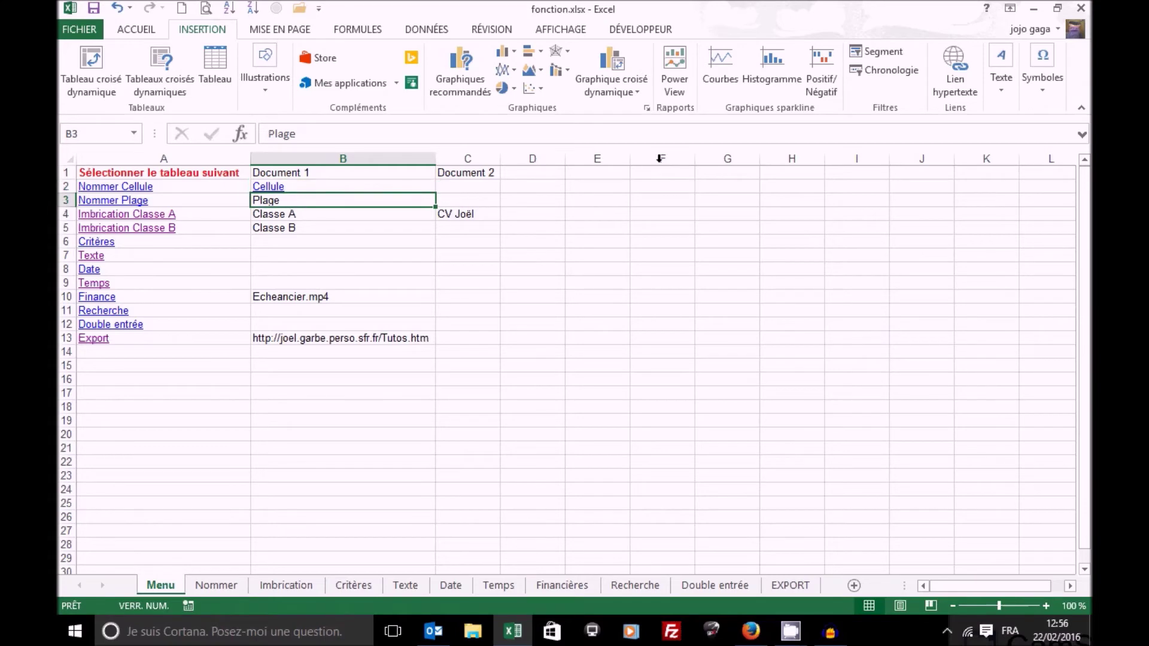
{"action": "left_click", "coordinate": [957, 63]}
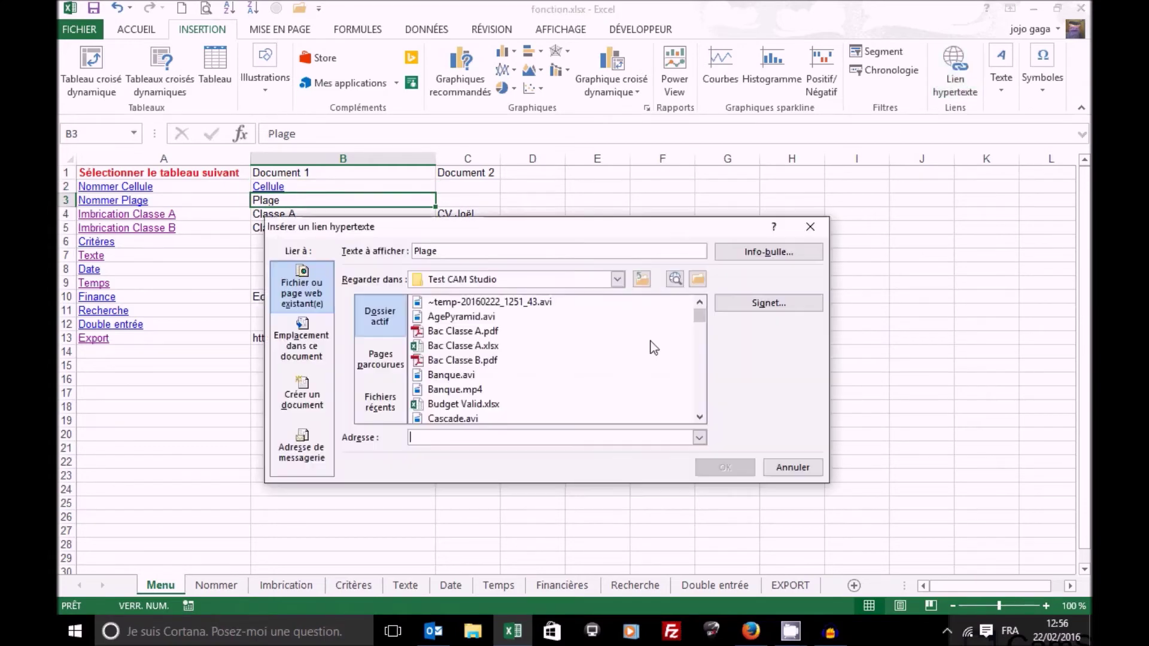
{"action": "left_click", "coordinate": [700, 379]}
{"action": "left_click", "coordinate": [701, 398]}
{"action": "left_click", "coordinate": [701, 398]}
{"action": "left_click", "coordinate": [702, 398]}
{"action": "left_click", "coordinate": [701, 398]}
{"action": "left_click", "coordinate": [702, 398]}
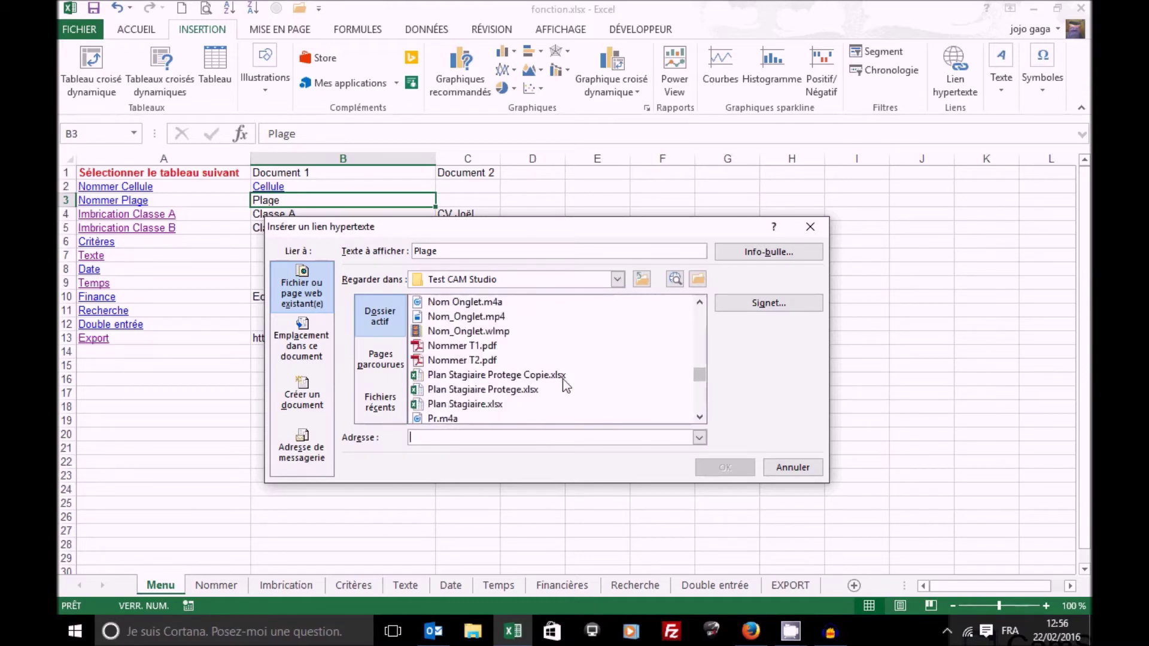
{"action": "left_click", "coordinate": [469, 359]}
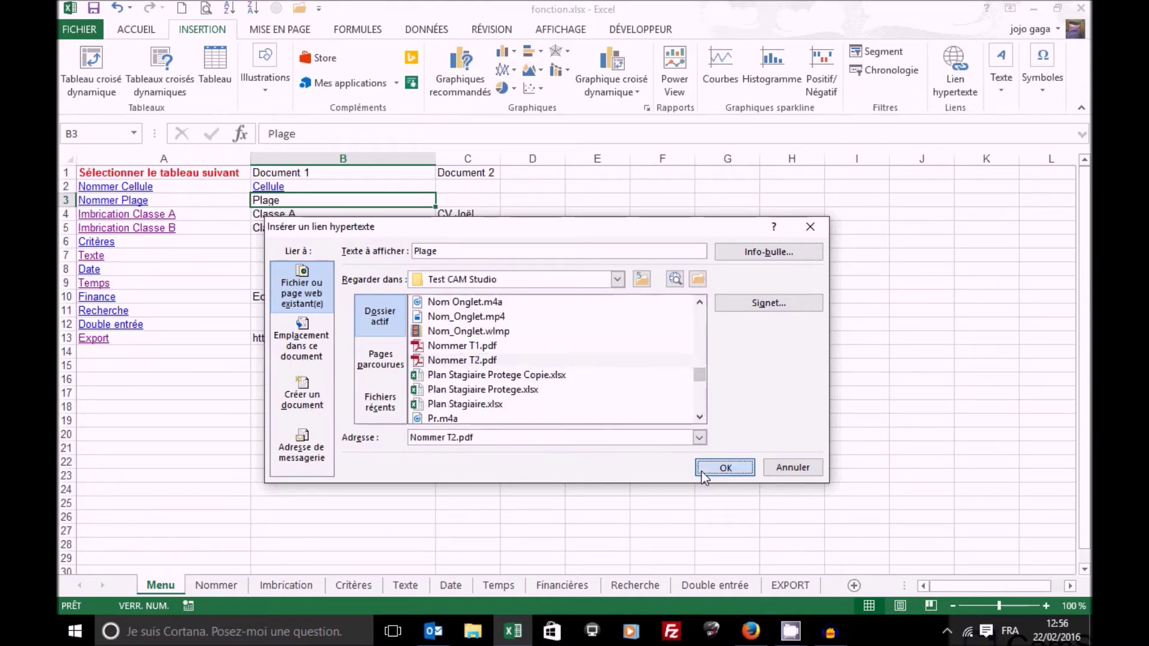
{"action": "left_click", "coordinate": [701, 470]}
Step: Insert a hyperlink on the Classe A entry (B4) to the existing file Bac Classe A.pdf
{"action": "left_click", "coordinate": [386, 213]}
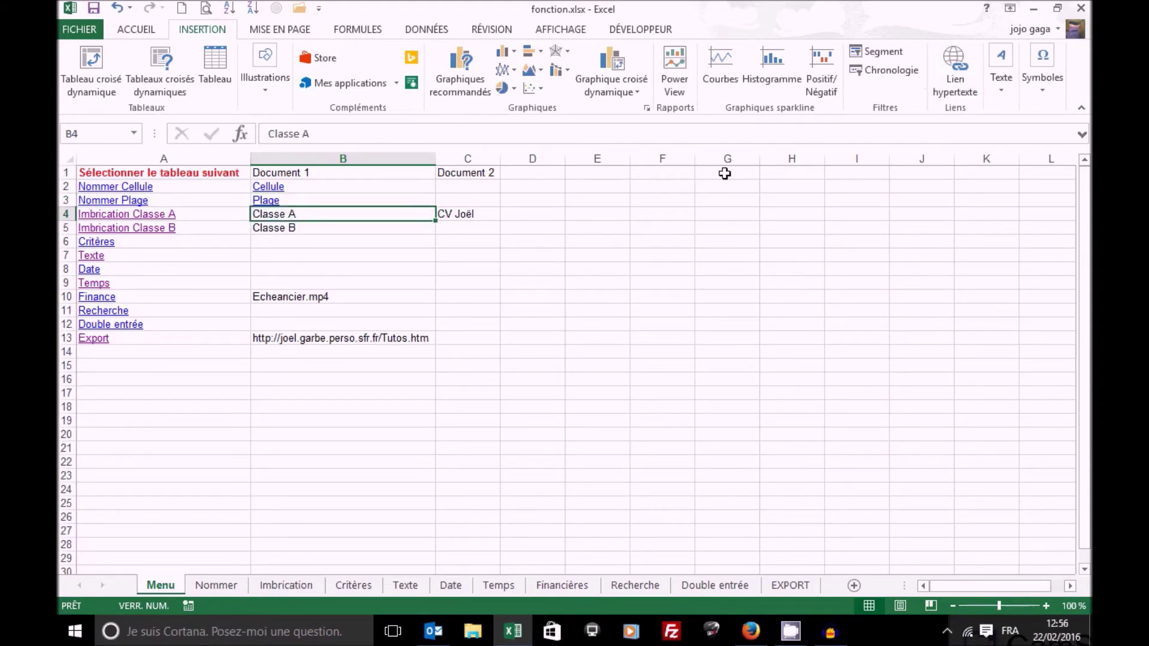
{"action": "left_click", "coordinate": [971, 81]}
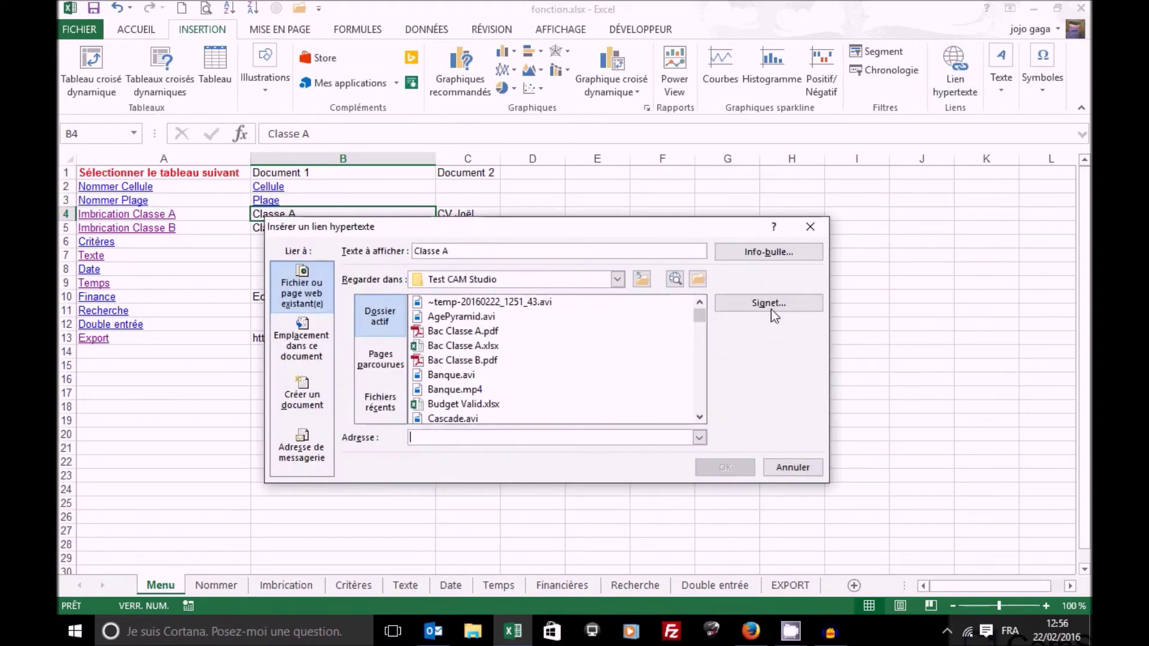
{"action": "left_click", "coordinate": [474, 333]}
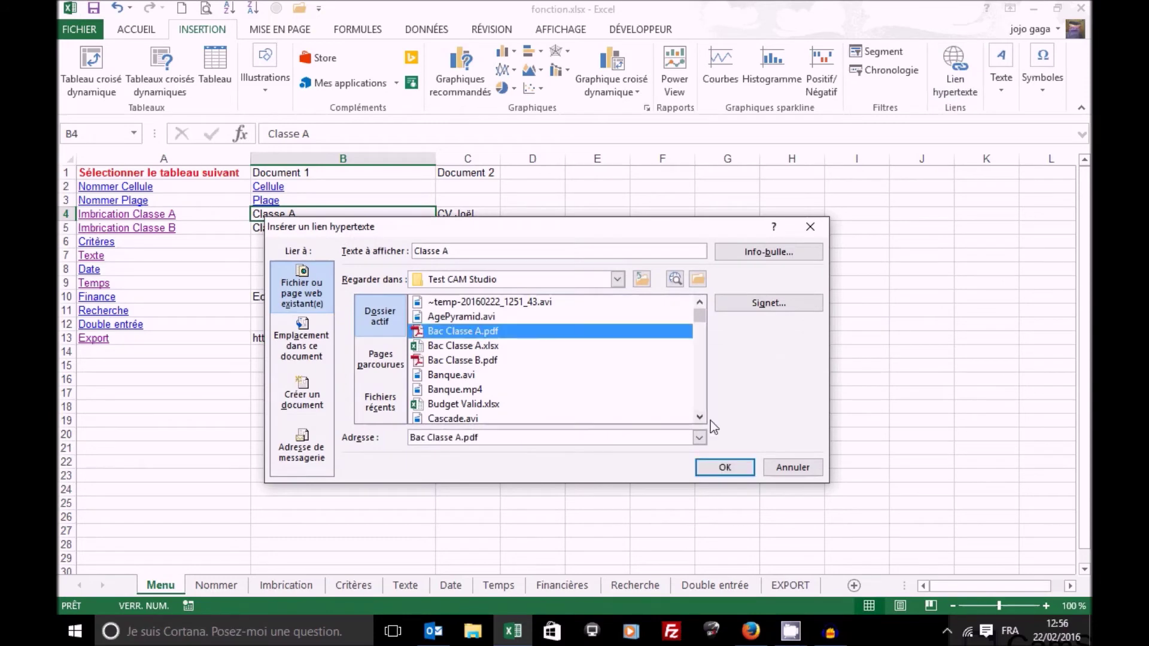
{"action": "left_click", "coordinate": [717, 467]}
Step: Insert a hyperlink on the Classe B entry (B5) to the existing file Bac Classe B.pdf
{"action": "left_click", "coordinate": [335, 229]}
{"action": "left_click", "coordinate": [954, 65]}
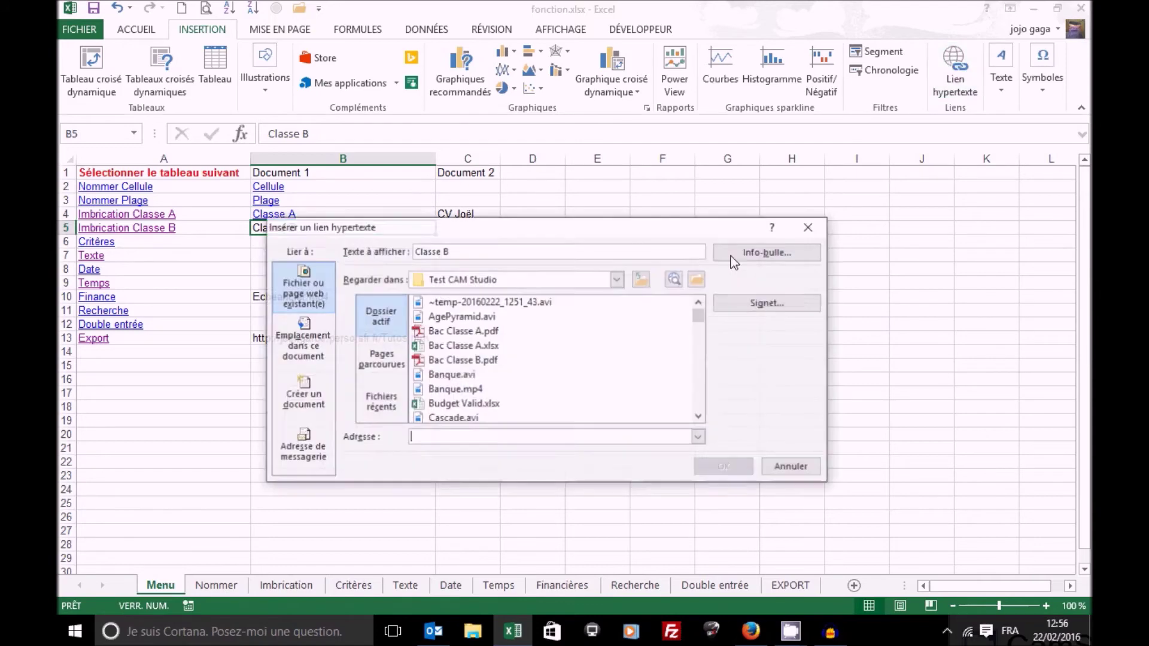
{"action": "left_click", "coordinate": [476, 361]}
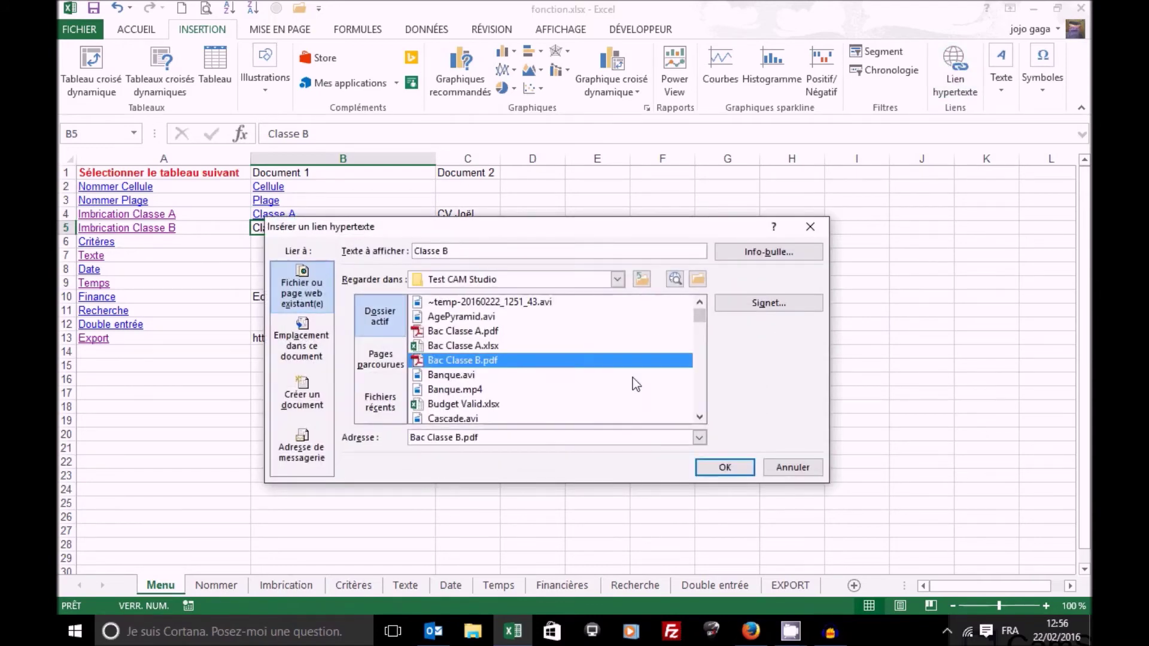
{"action": "left_click", "coordinate": [727, 467]}
Step: Insert a hyperlink on the CV entry (C4) to the complete CV Word document in the Test CAM Studio folder
{"action": "left_click", "coordinate": [475, 216]}
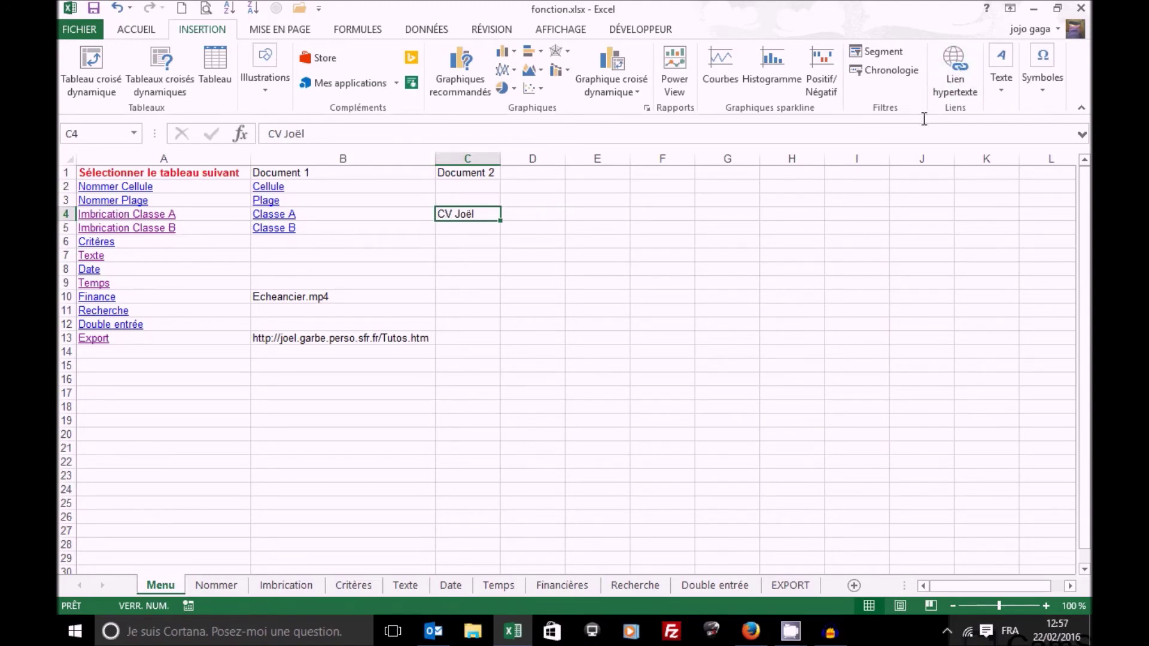
{"action": "left_click", "coordinate": [955, 77]}
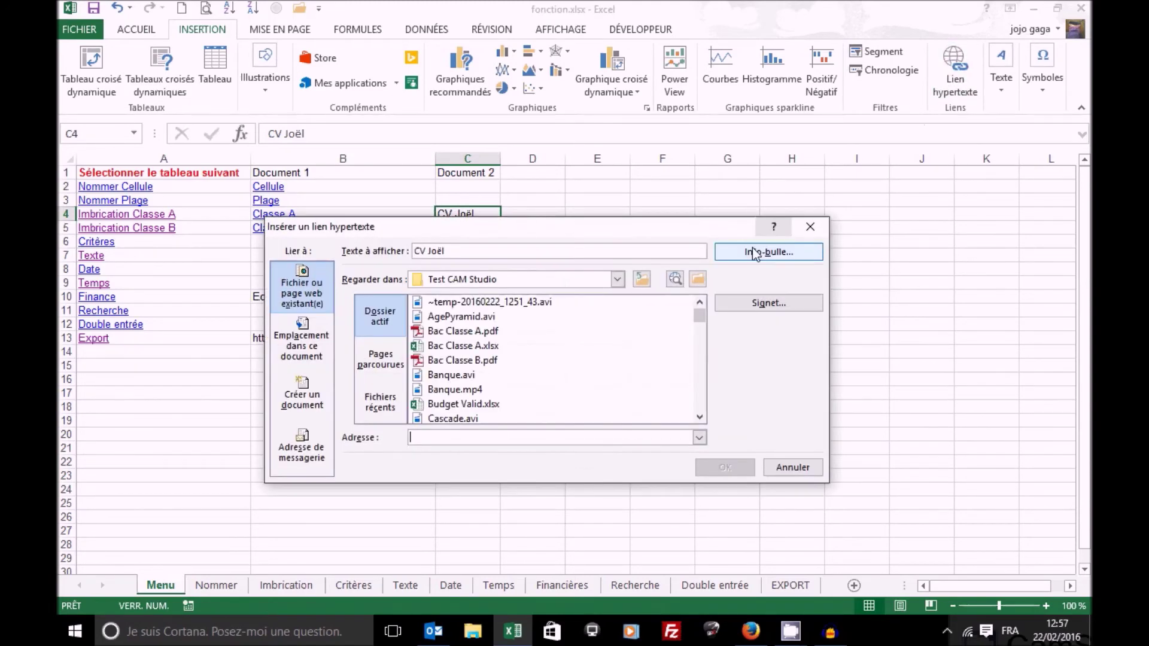
{"action": "left_click", "coordinate": [699, 393]}
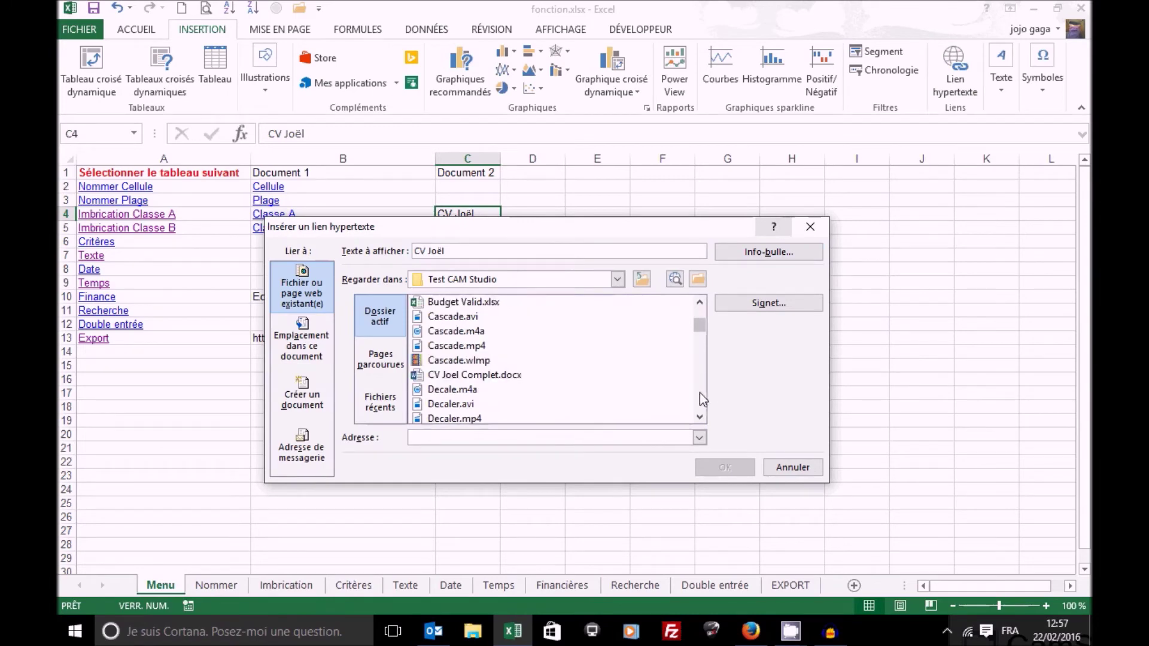
{"action": "left_click", "coordinate": [485, 379]}
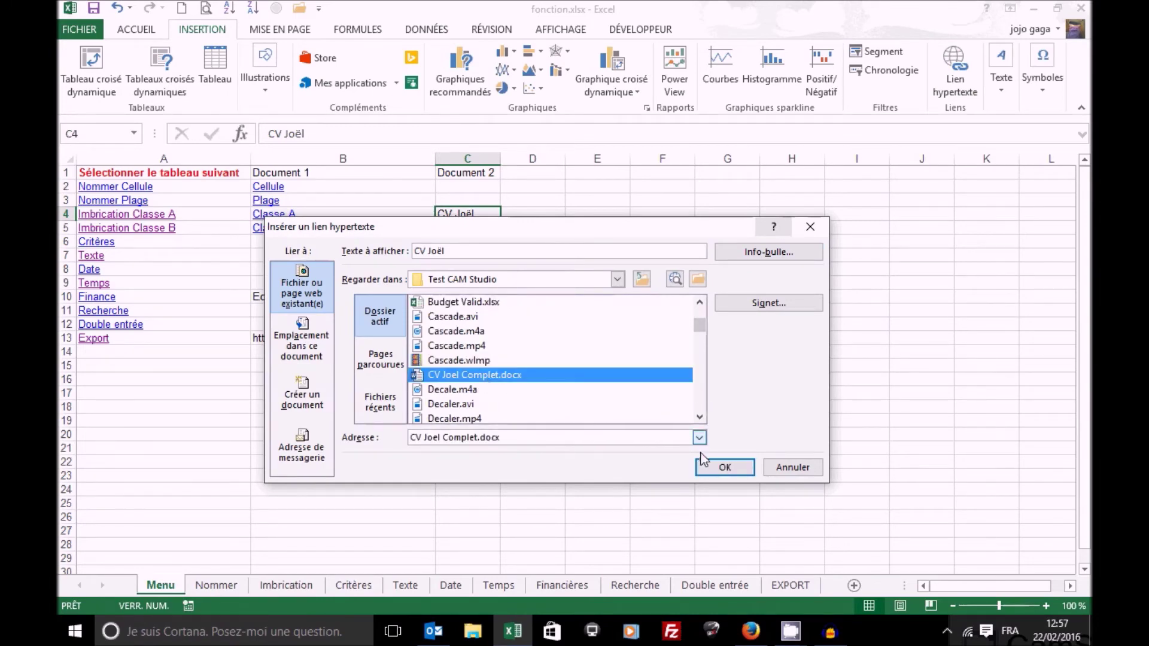
{"action": "left_click", "coordinate": [725, 468]}
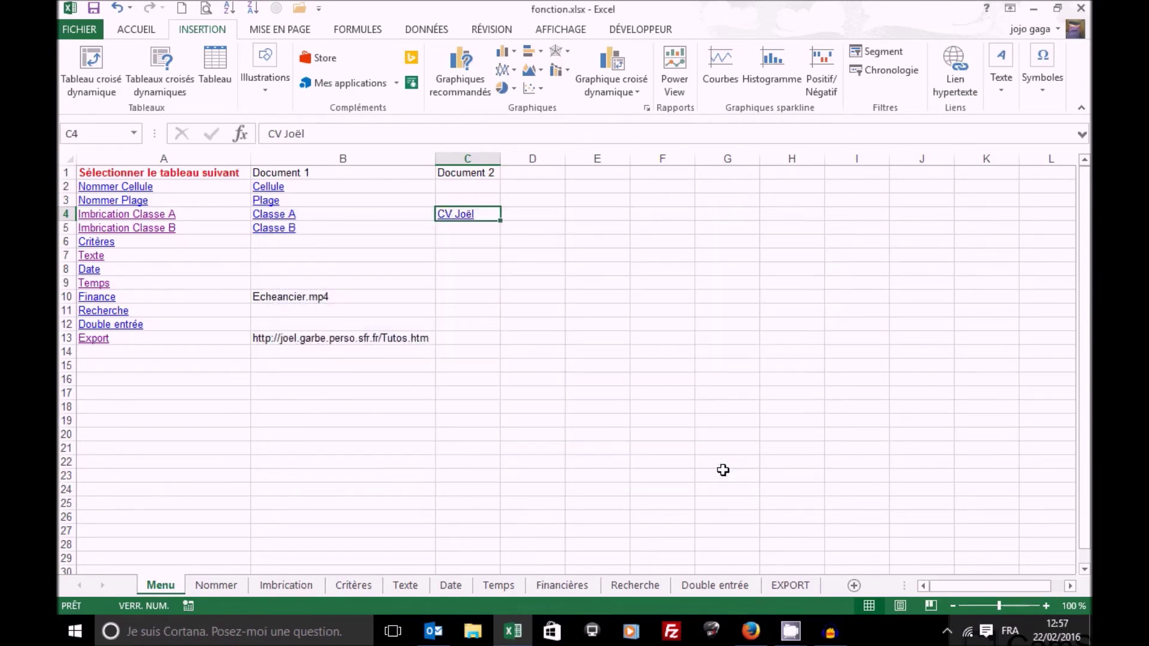
Step: Insert a hyperlink on the Echeancier.mp4 entry (B10) to the existing video file Echeancier.mp4 in the Test CAM Studio folder
{"action": "left_click", "coordinate": [342, 296]}
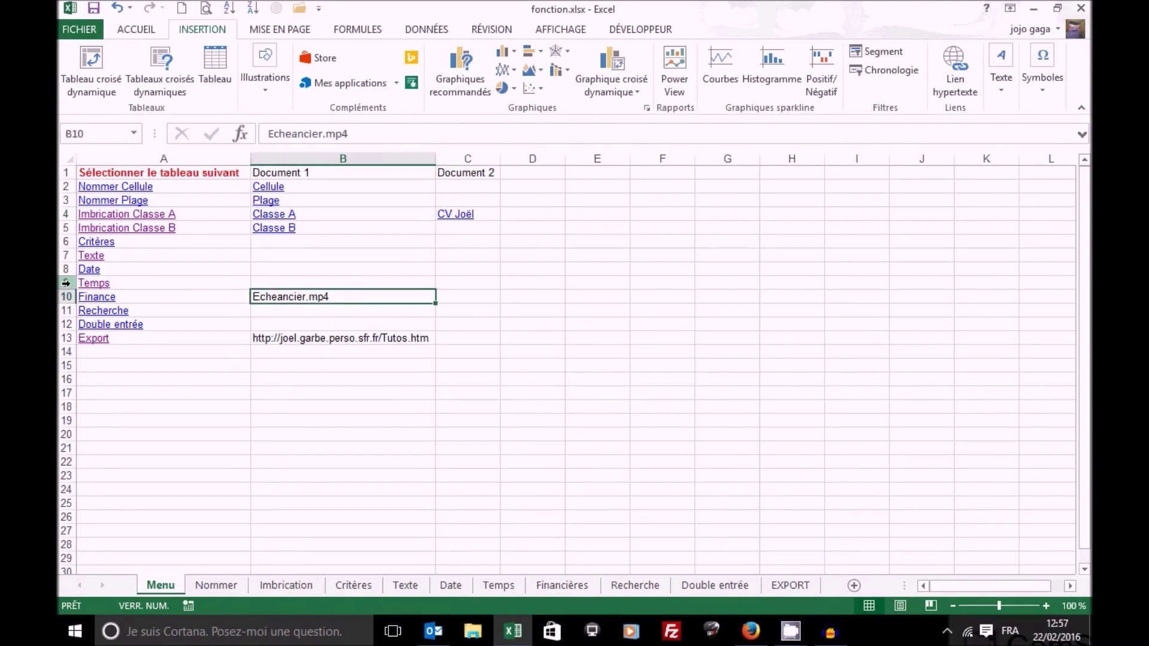
{"action": "left_click", "coordinate": [956, 67]}
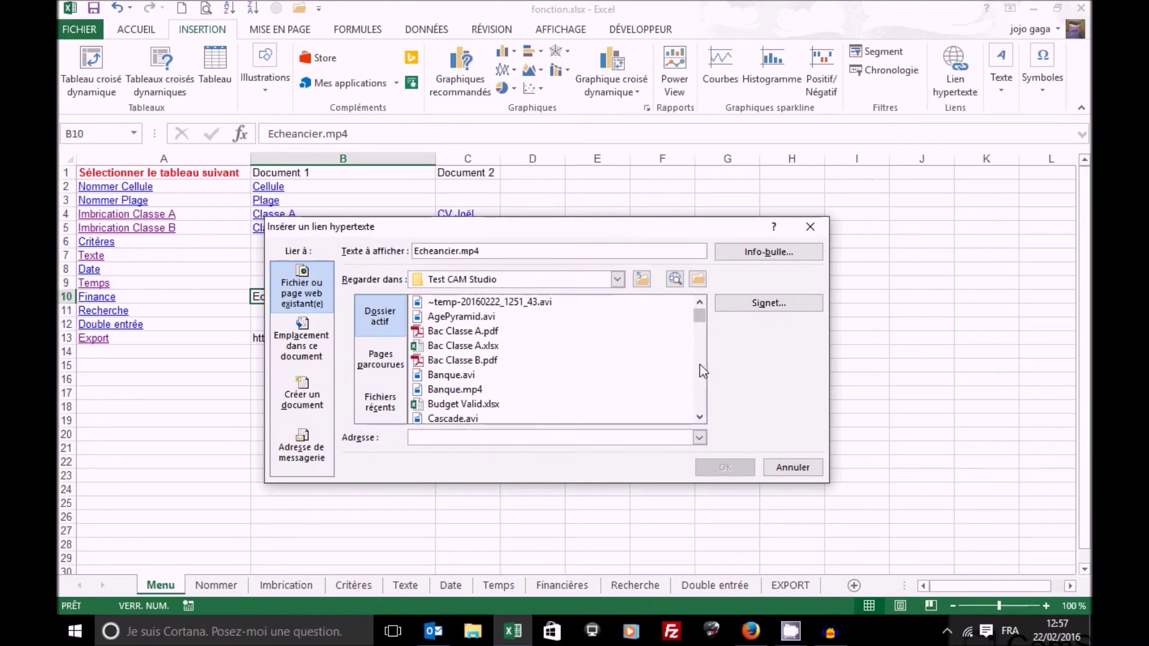
{"action": "left_click_drag", "start_coordinate": [702, 322], "coordinate": [699, 338]}
{"action": "left_click", "coordinate": [485, 332]}
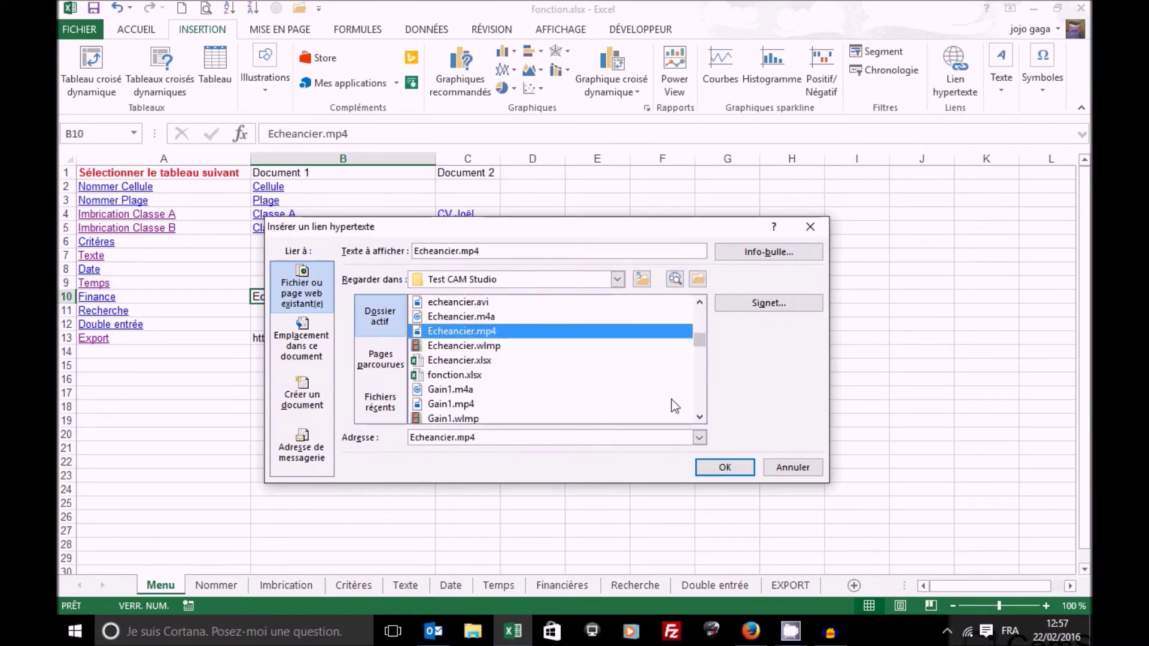
{"action": "left_click", "coordinate": [721, 470]}
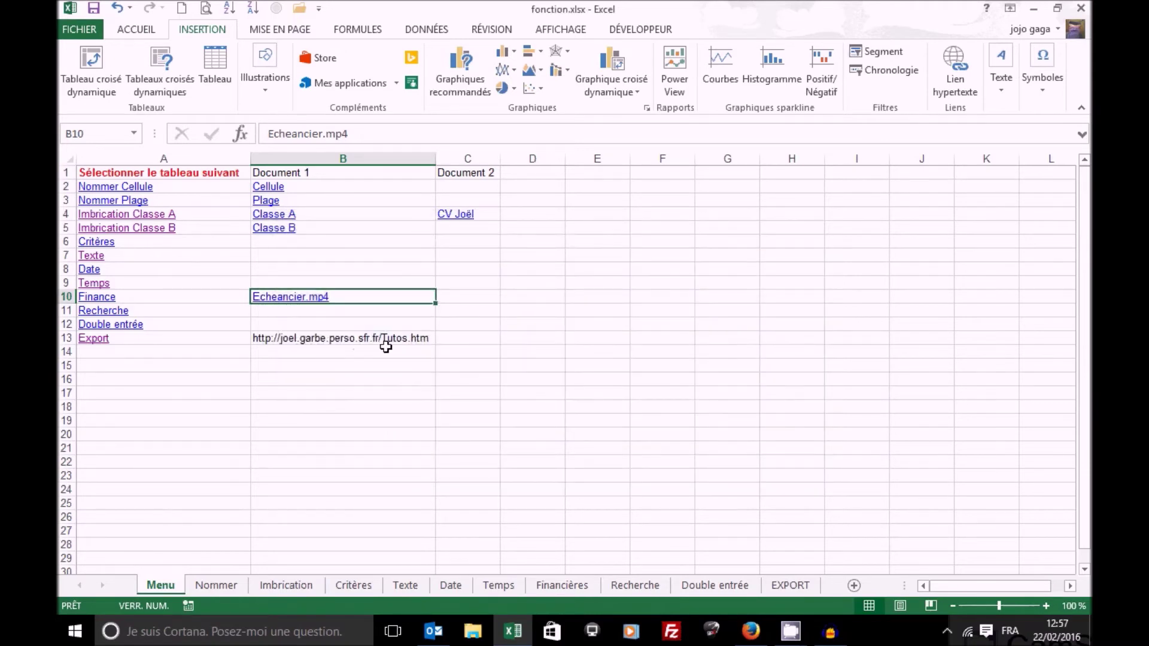
Step: Insert a hyperlink on the web address entry (B13), using its displayed Tutos.htm URL as the link address
{"action": "left_click", "coordinate": [354, 340]}
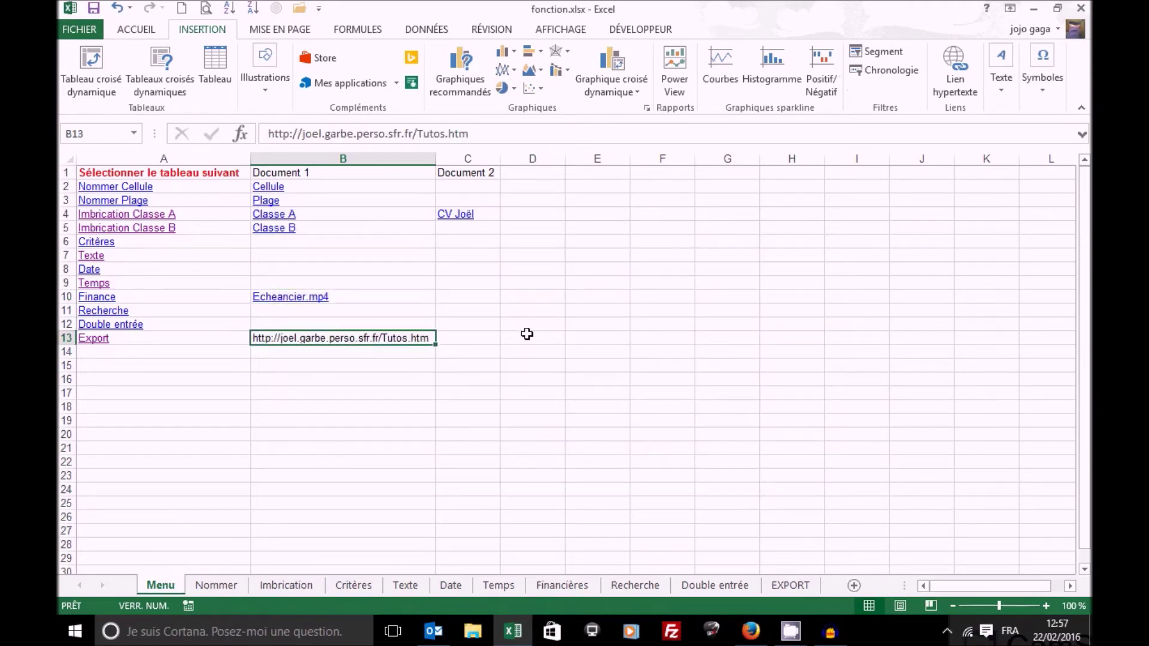
{"action": "left_click", "coordinate": [916, 134]}
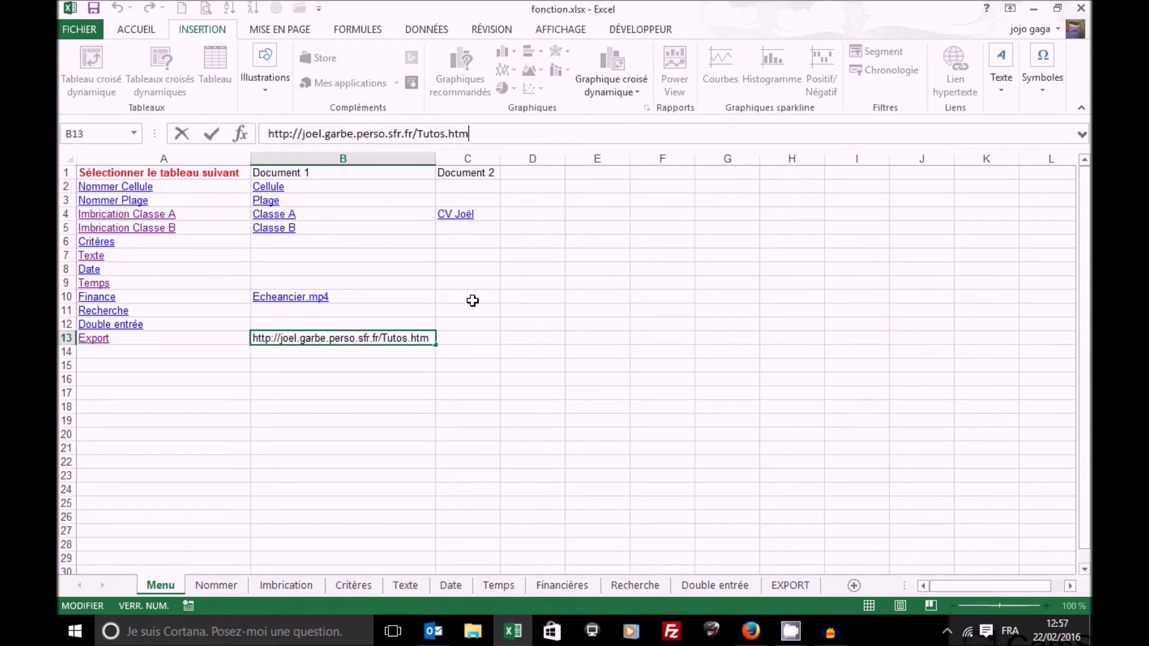
{"action": "key", "text": "Escape"}
{"action": "left_click", "coordinate": [933, 83]}
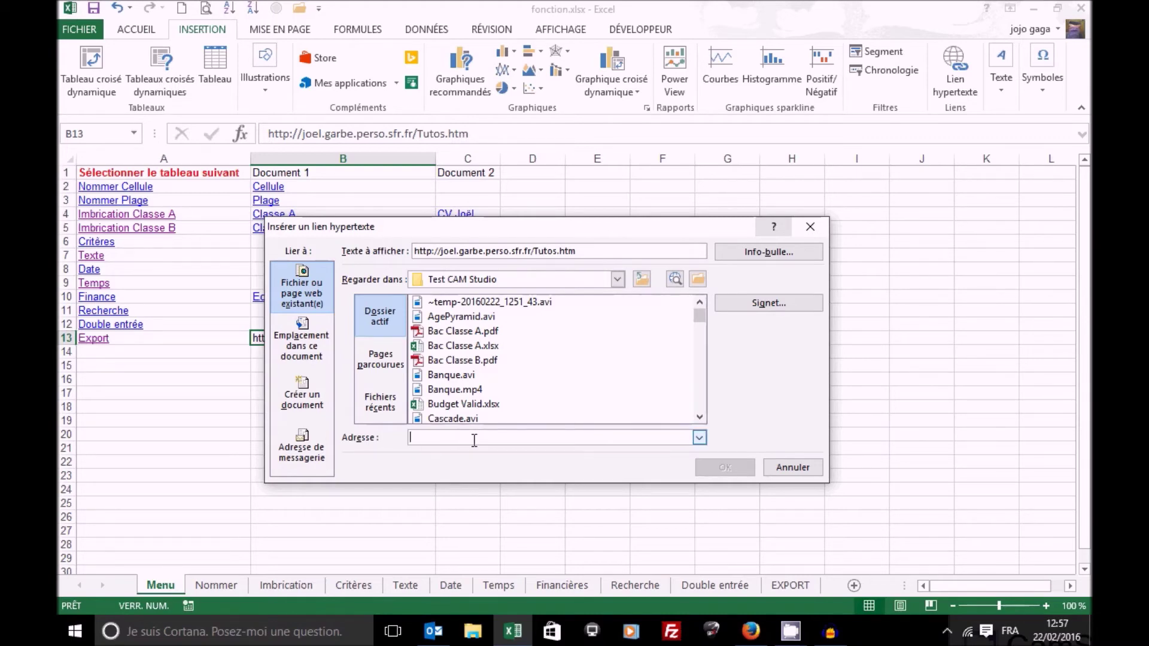
{"action": "left_click_drag", "start_coordinate": [595, 250], "coordinate": [381, 243]}
{"action": "key", "text": "ctrl+c"}
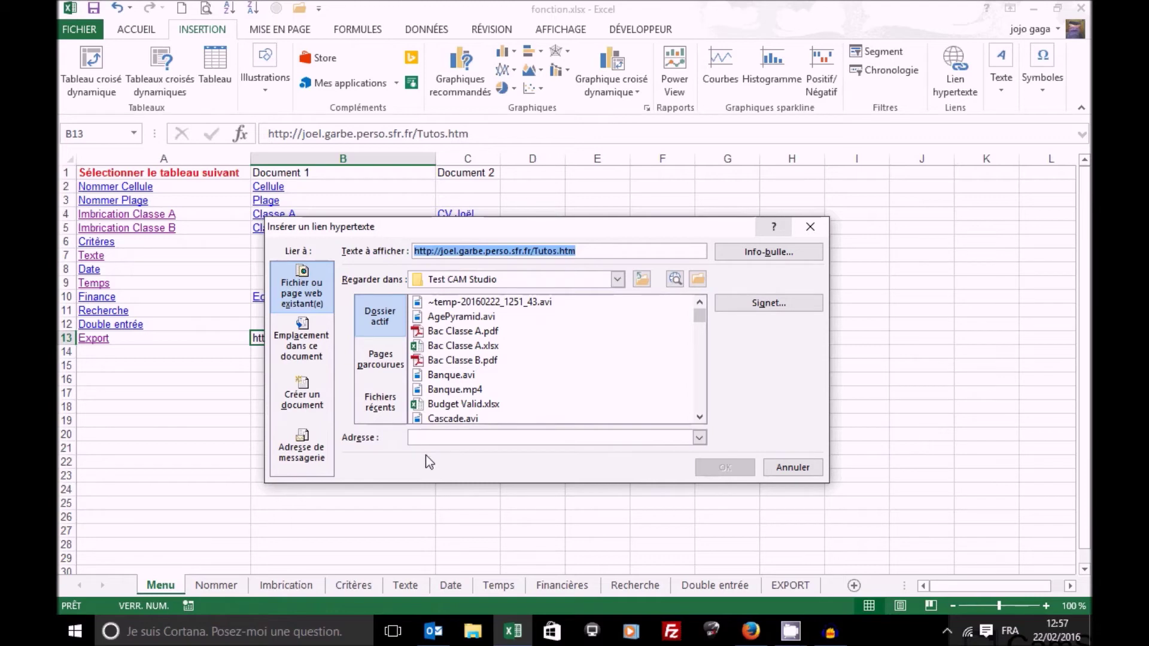
{"action": "left_click", "coordinate": [445, 437]}
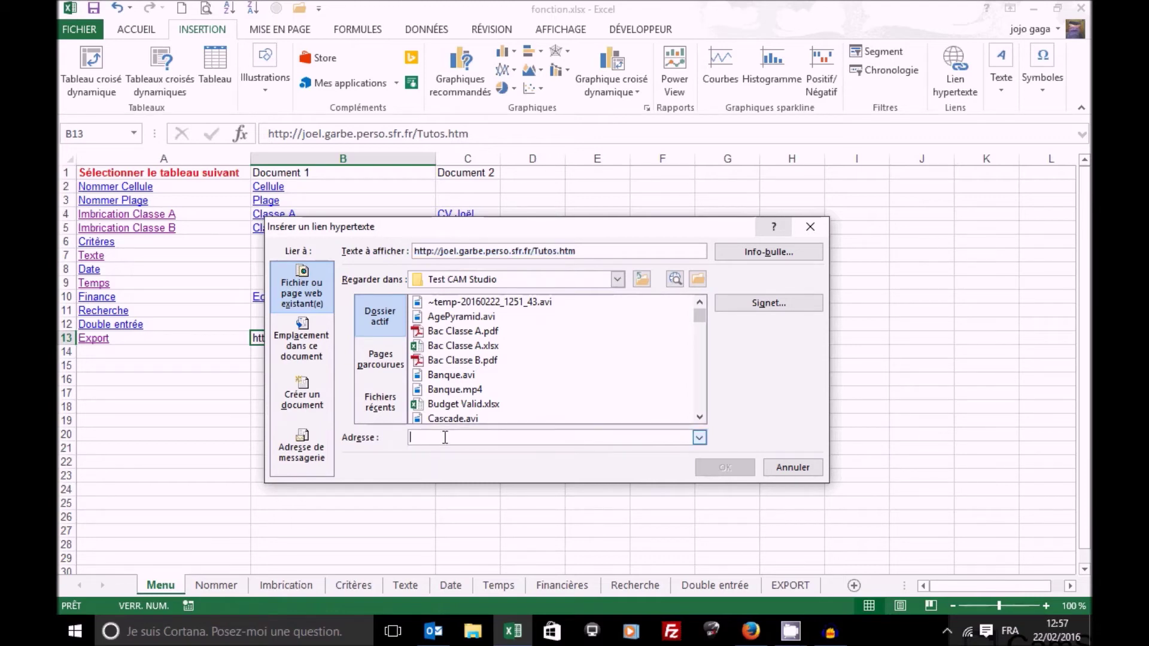
{"action": "key", "text": "ctrl+v"}
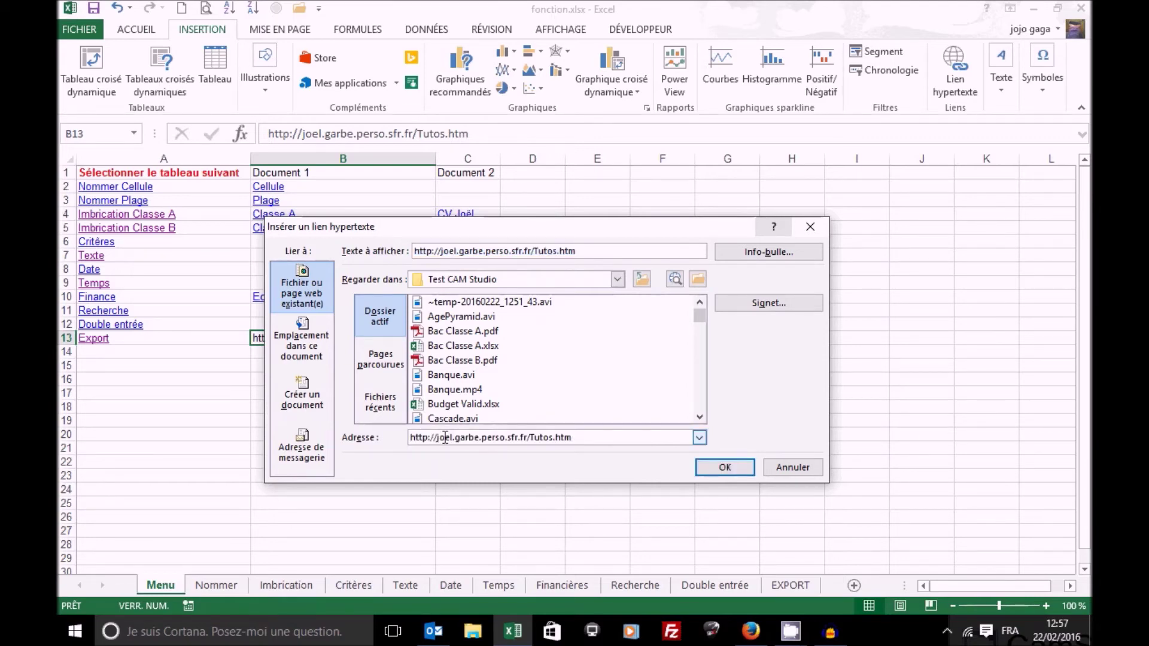
{"action": "left_click", "coordinate": [731, 471]}
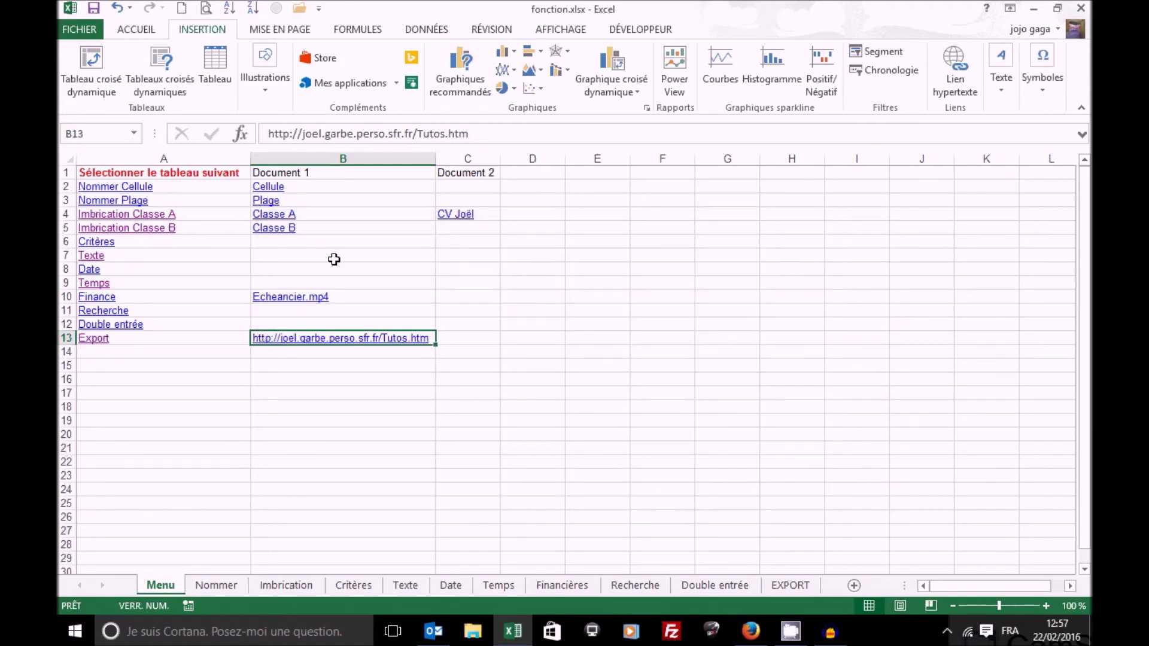
Step: Test the Plage (B3) and CV (C4) hyperlinks, closing each document once it has opened
{"action": "left_click", "coordinate": [274, 200]}
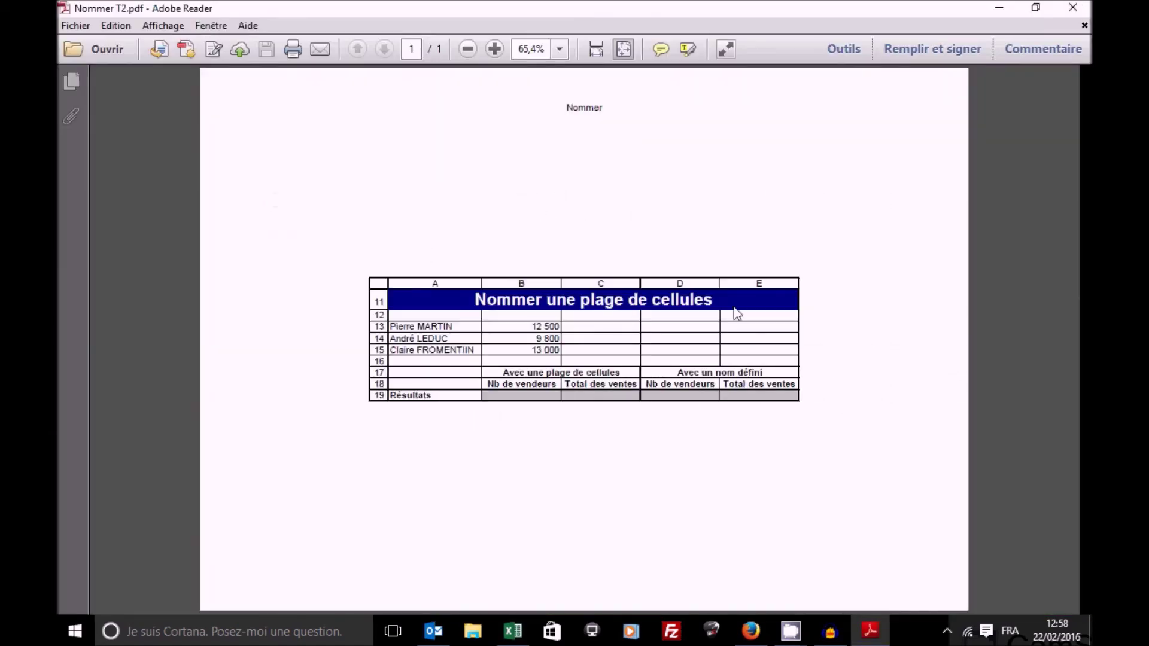
{"action": "left_click", "coordinate": [1073, 7]}
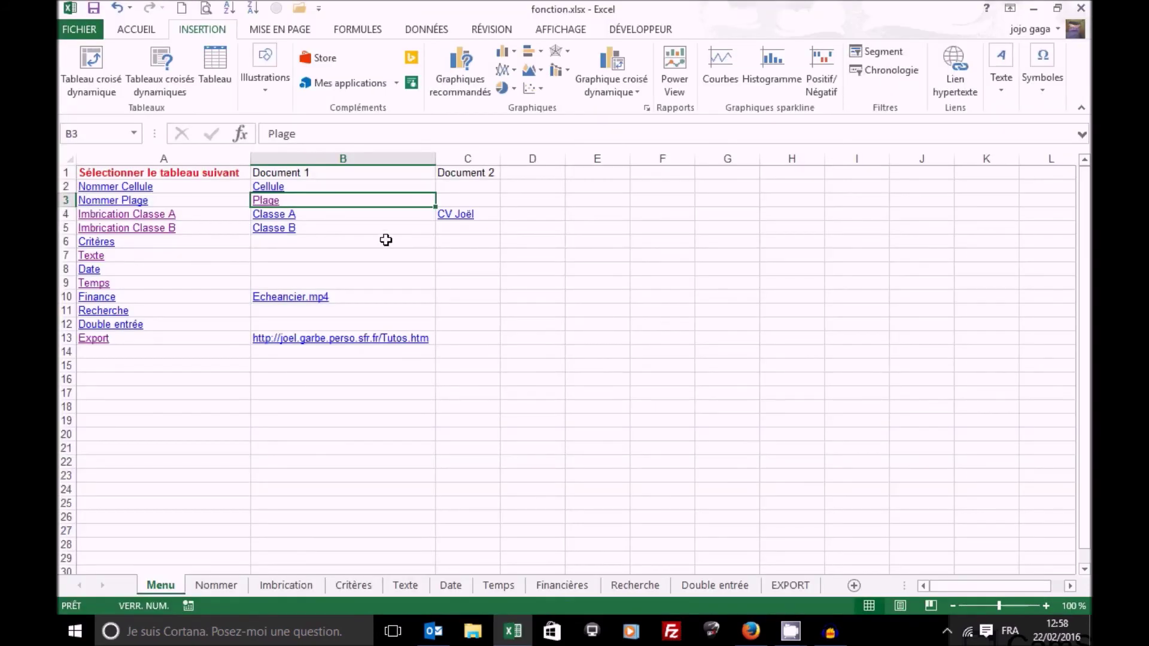
{"action": "left_click", "coordinate": [469, 221]}
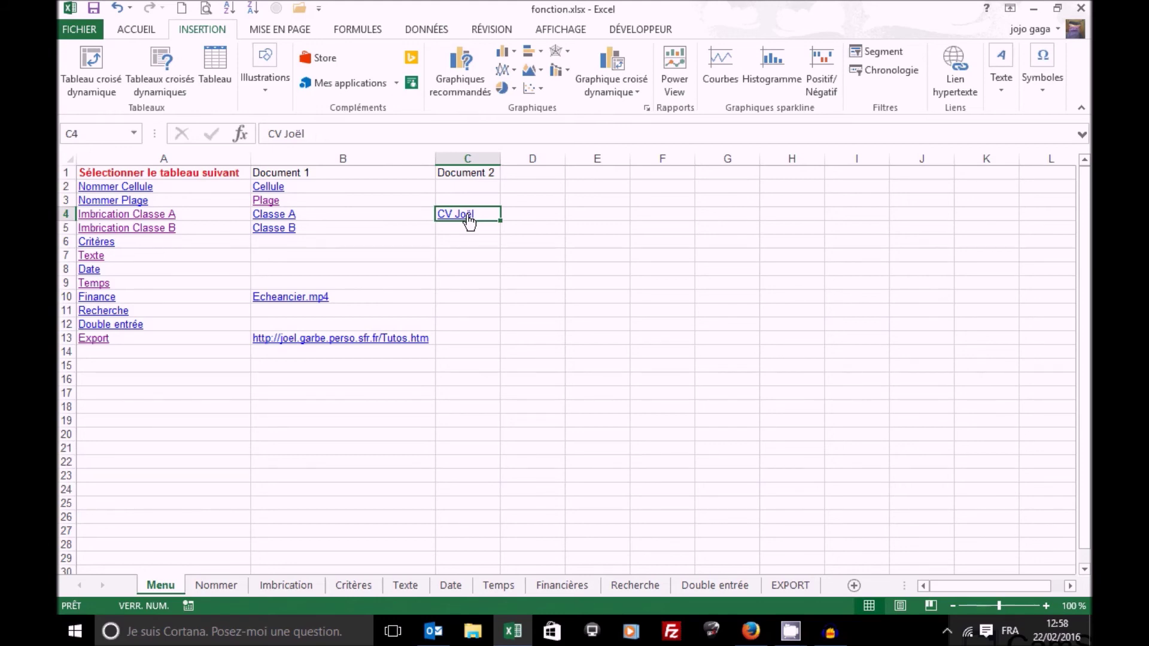
{"action": "left_click", "coordinate": [468, 216]}
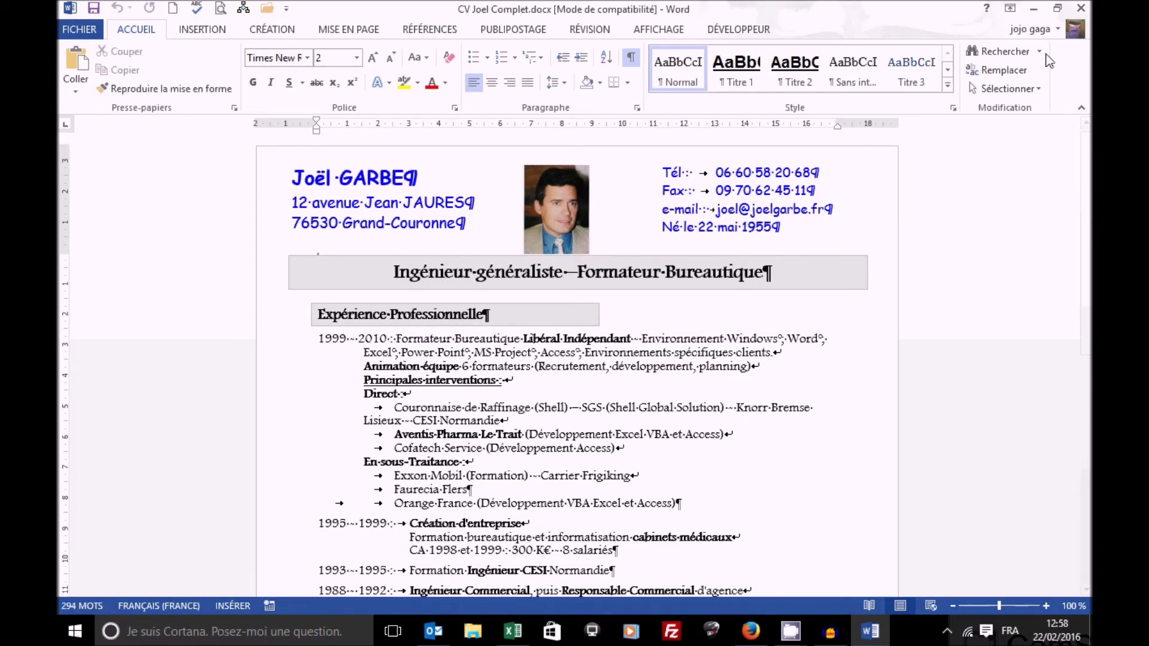
{"action": "left_click", "coordinate": [1080, 10]}
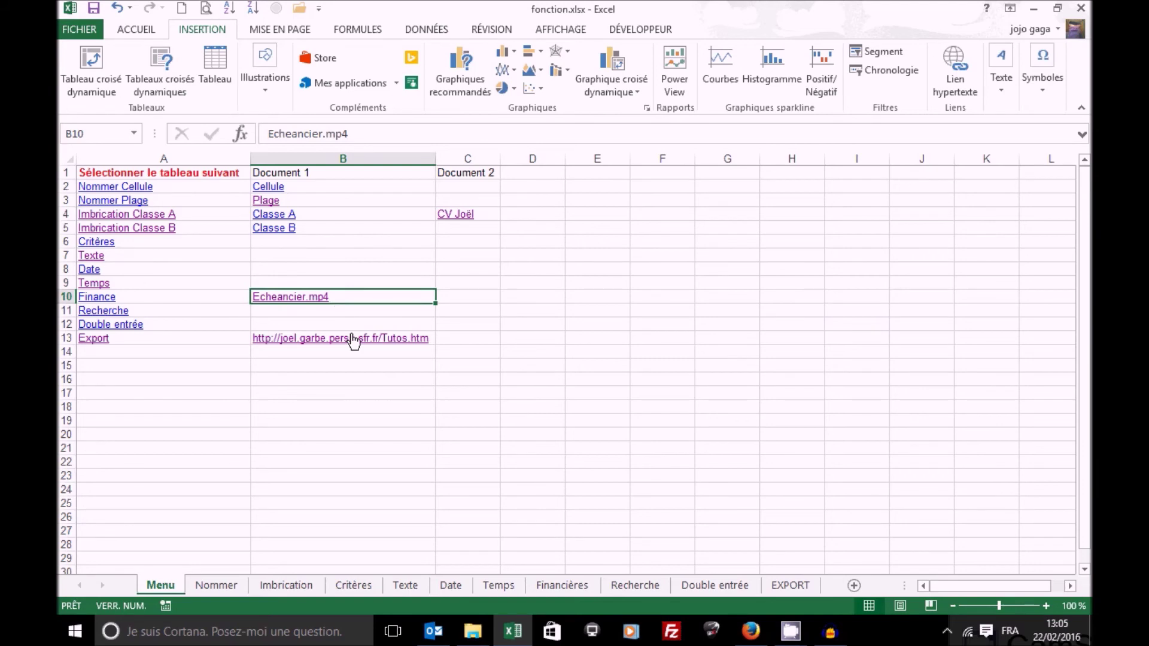
Step: Test the Echeancier.mp4 hyperlink (B10), allowing the file to open, and the Tutos.htm link (B13), looking over the web page before returning to the workbook
{"action": "left_click", "coordinate": [311, 304]}
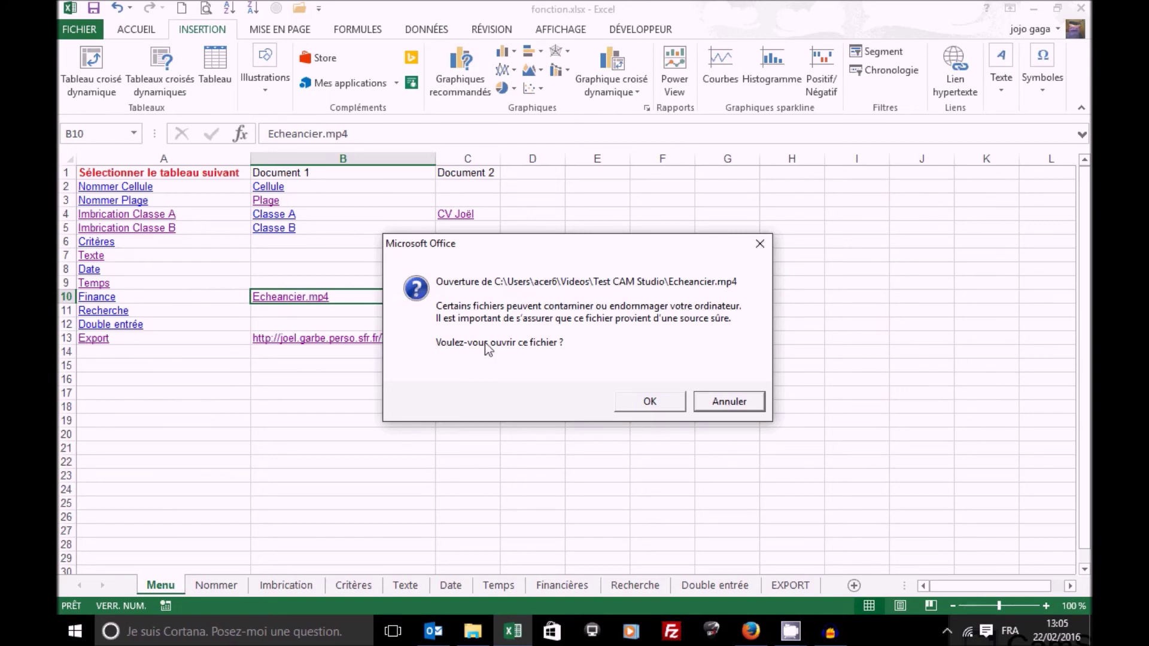
{"action": "left_click", "coordinate": [638, 405]}
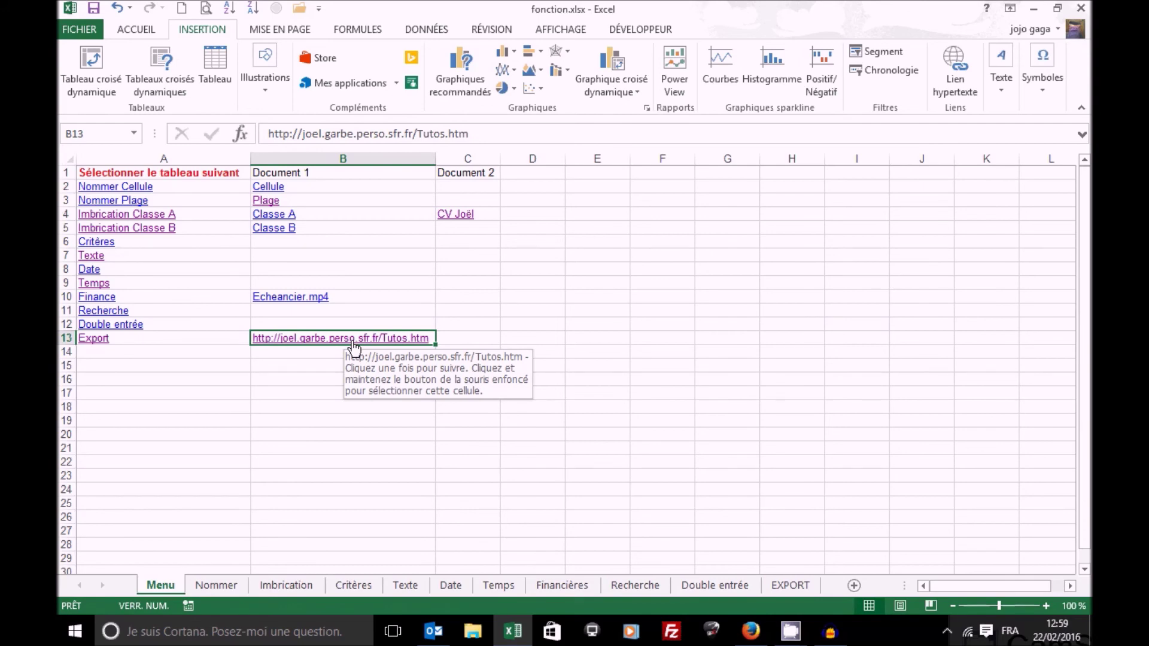
{"action": "left_click", "coordinate": [354, 347]}
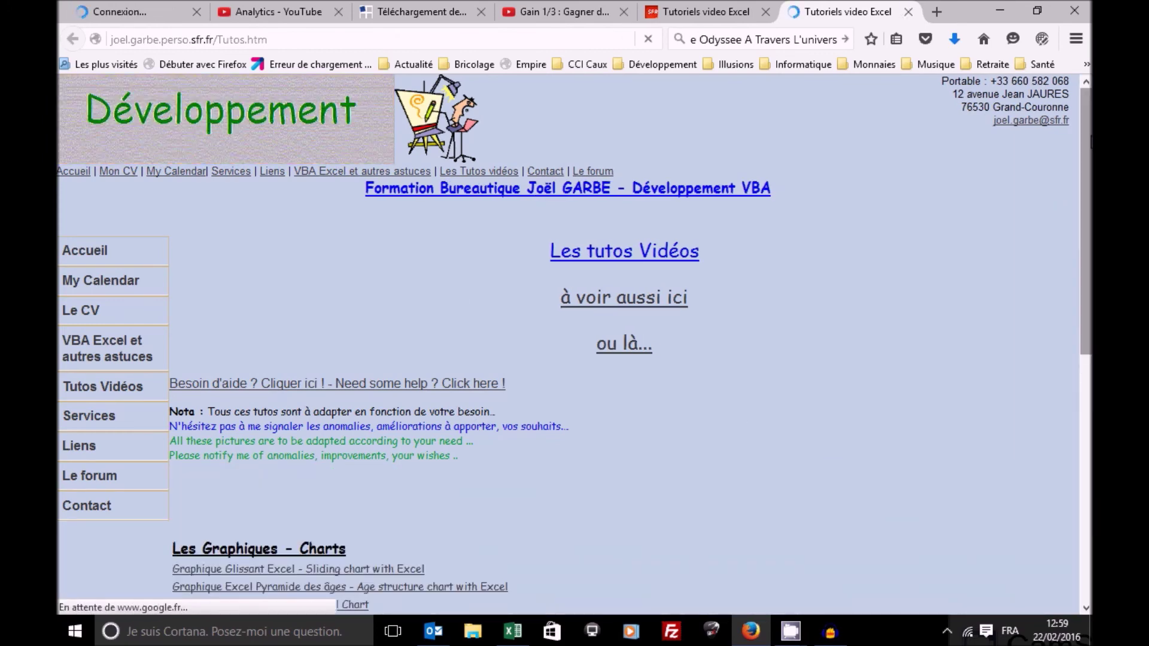
{"action": "scroll", "coordinate": [575, 344], "scroll_direction": "down", "scroll_amount": 5}
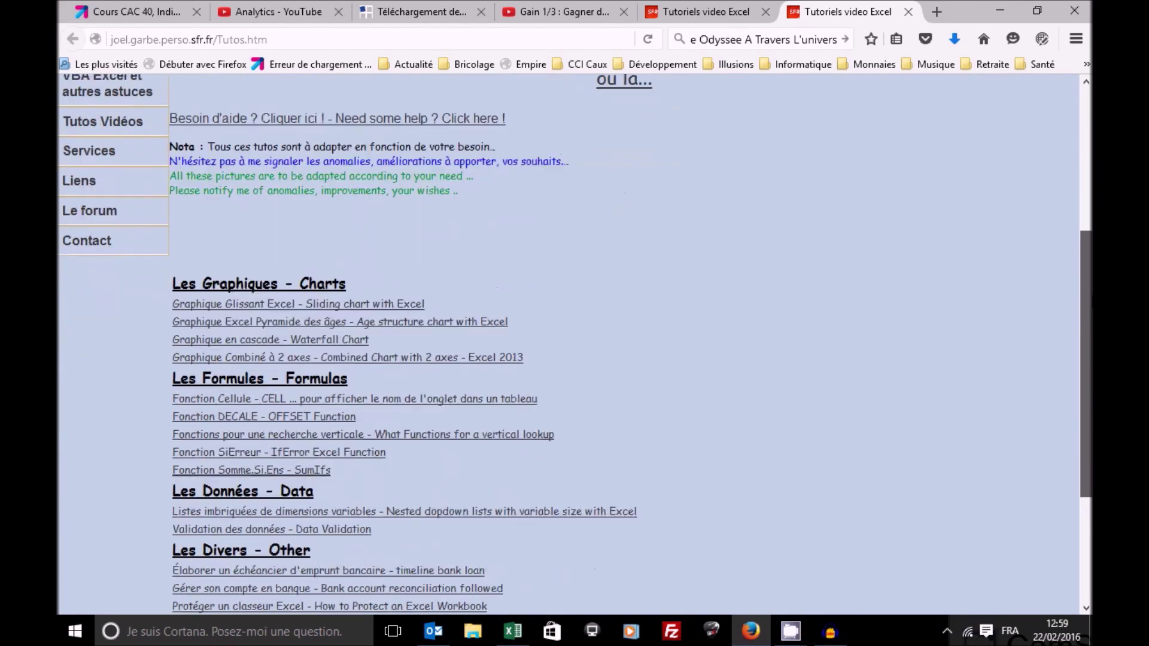
{"action": "scroll", "coordinate": [574, 344], "scroll_direction": "up", "scroll_amount": 5}
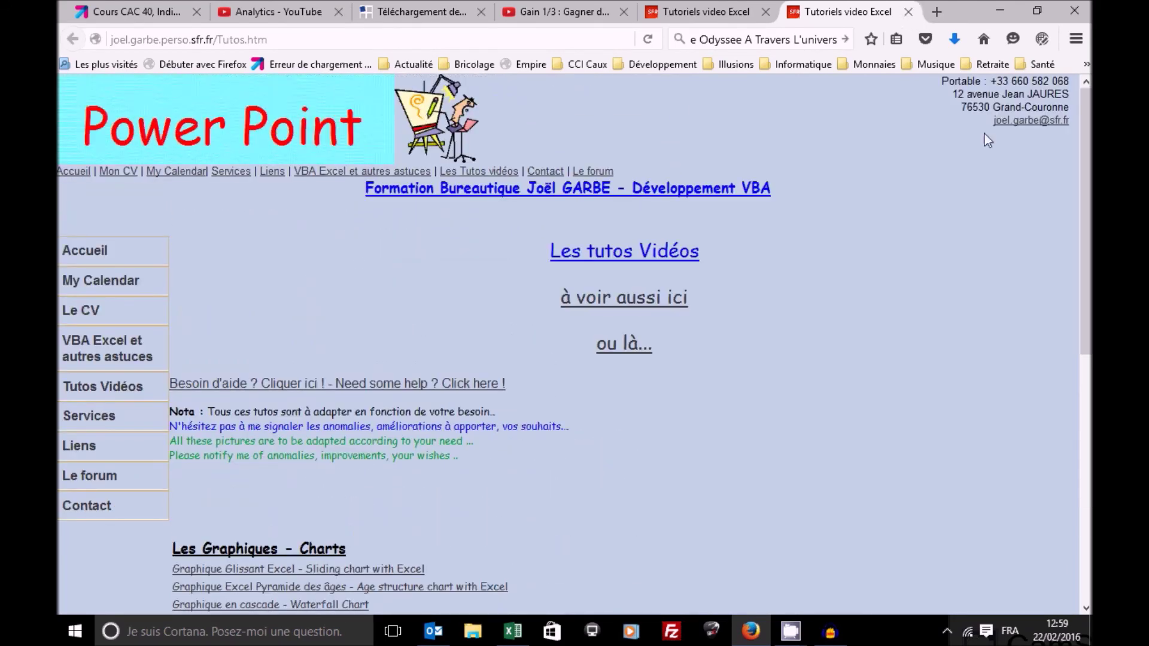
{"action": "left_click", "coordinate": [1002, 11]}
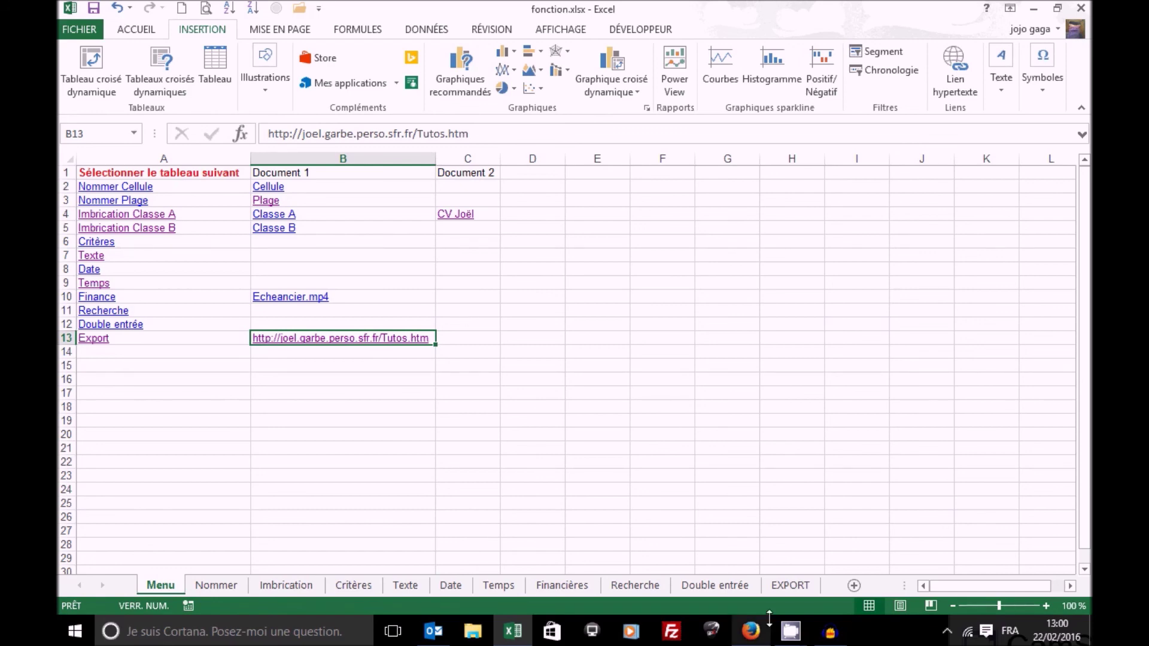
{"action": "left_click", "coordinate": [791, 632]}
{"action": "left_click", "coordinate": [708, 563]}
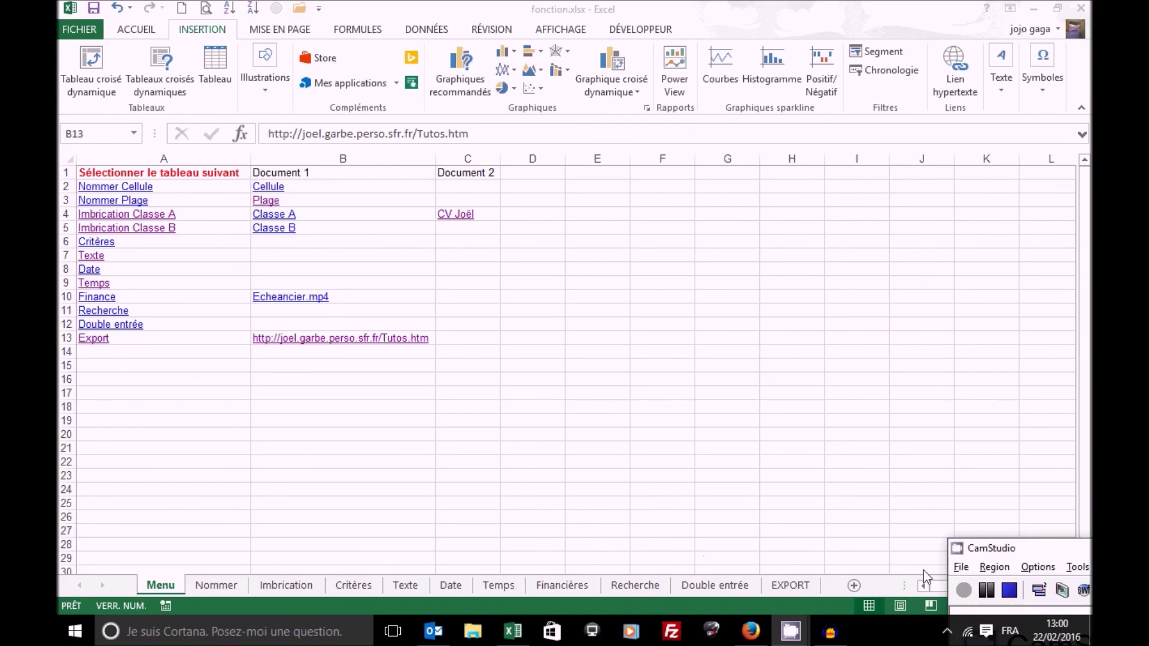